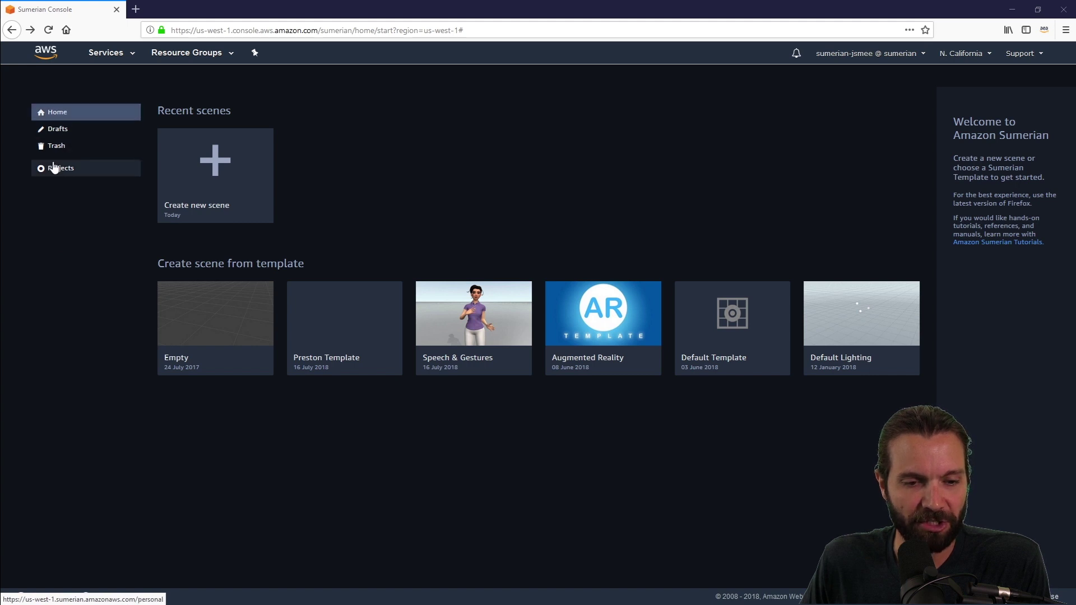
Step: Move between the dashboard home page and the draft scenes list, ending on the home page
click(56, 114)
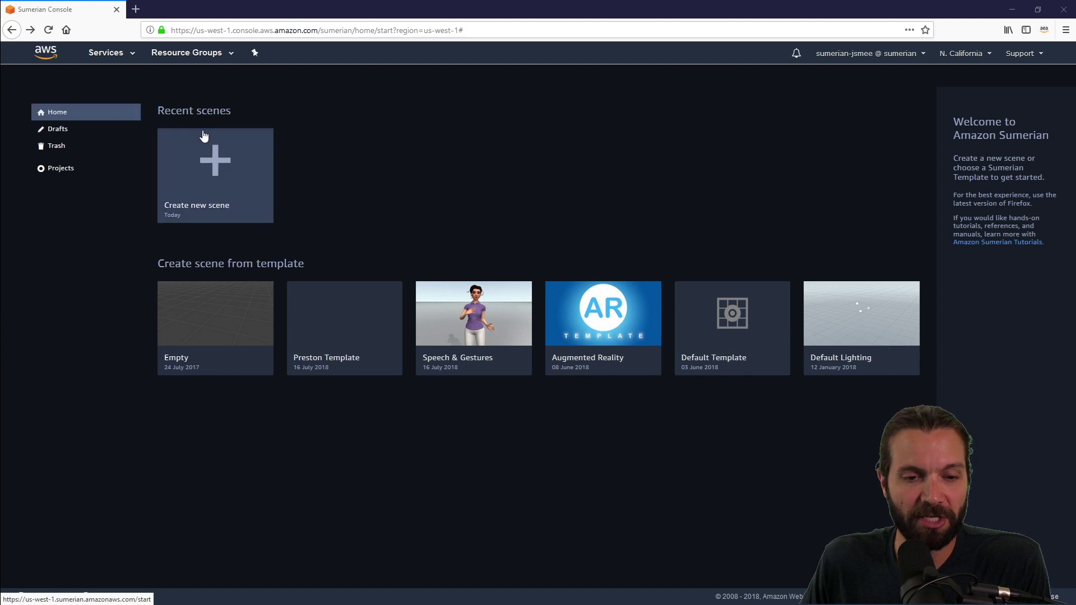
click(68, 130)
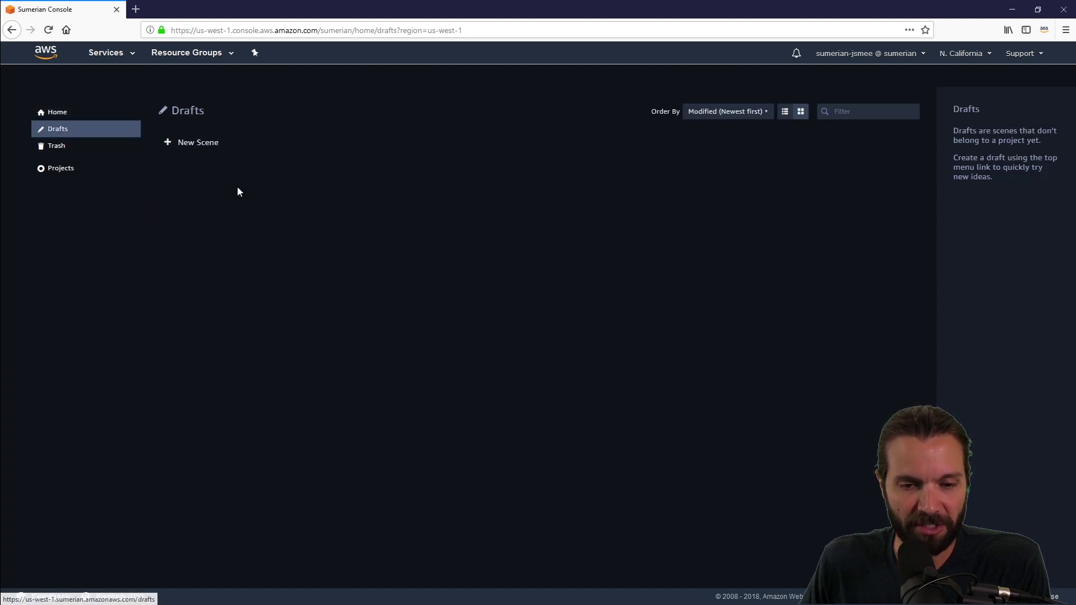
click(60, 115)
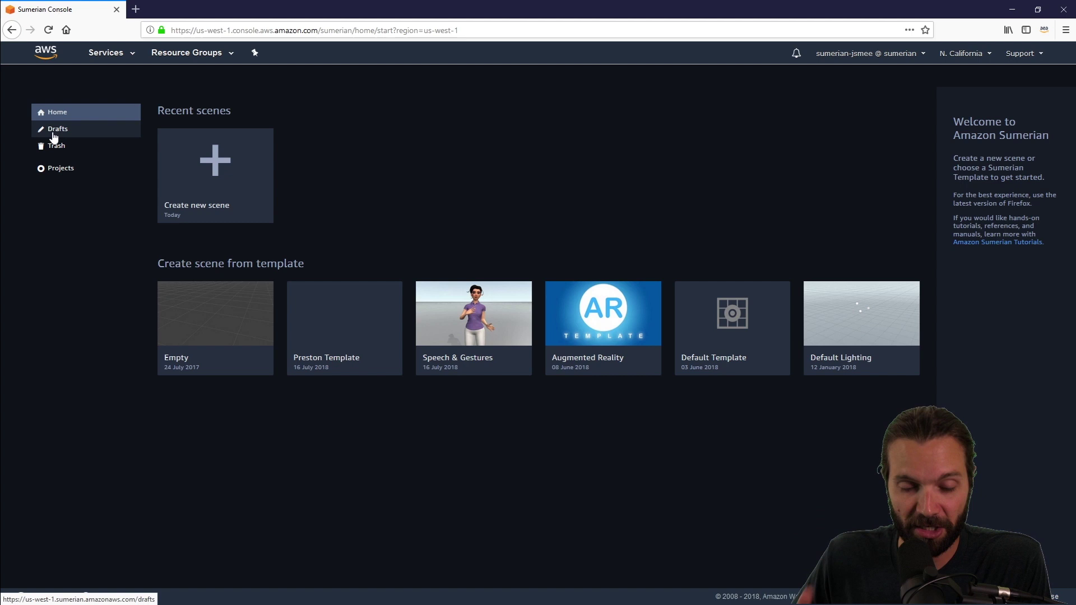
click(57, 114)
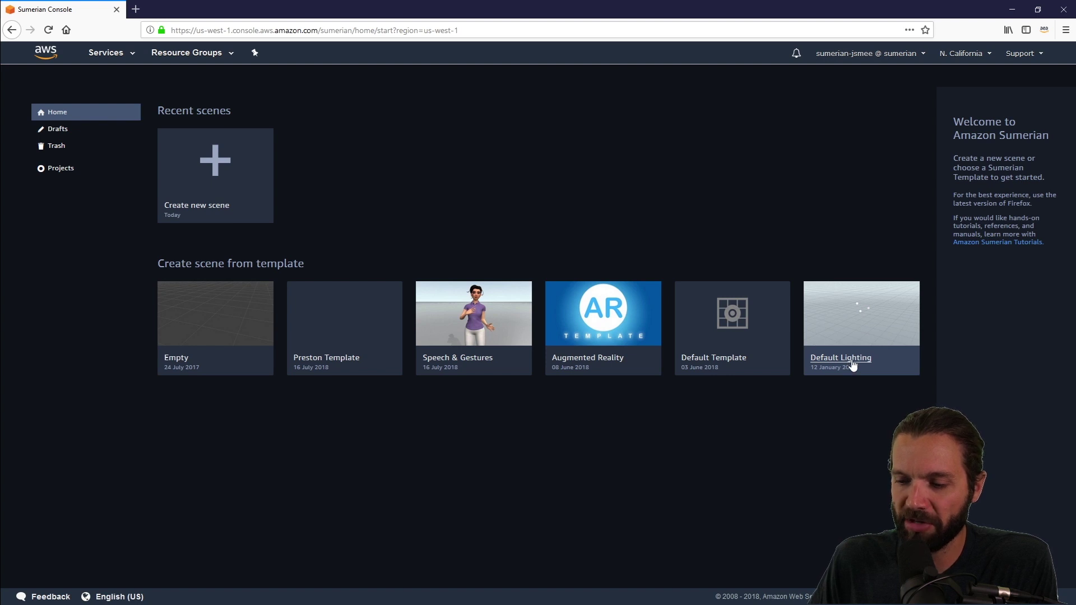
Step: Create a new scene named 'Beginners Course' from the Default Lighting template
click(850, 361)
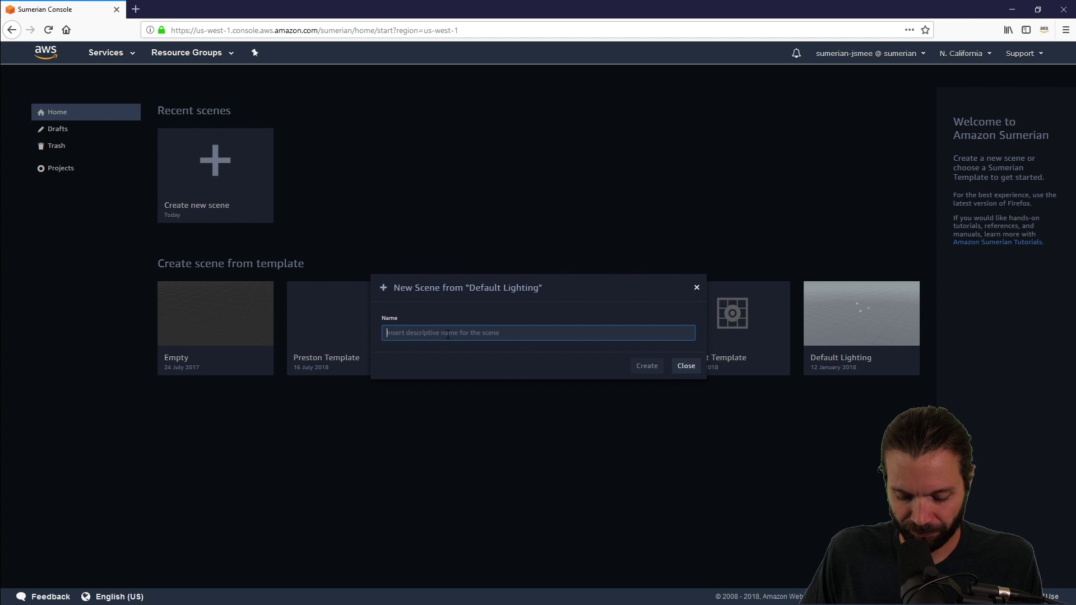
text(Begi)
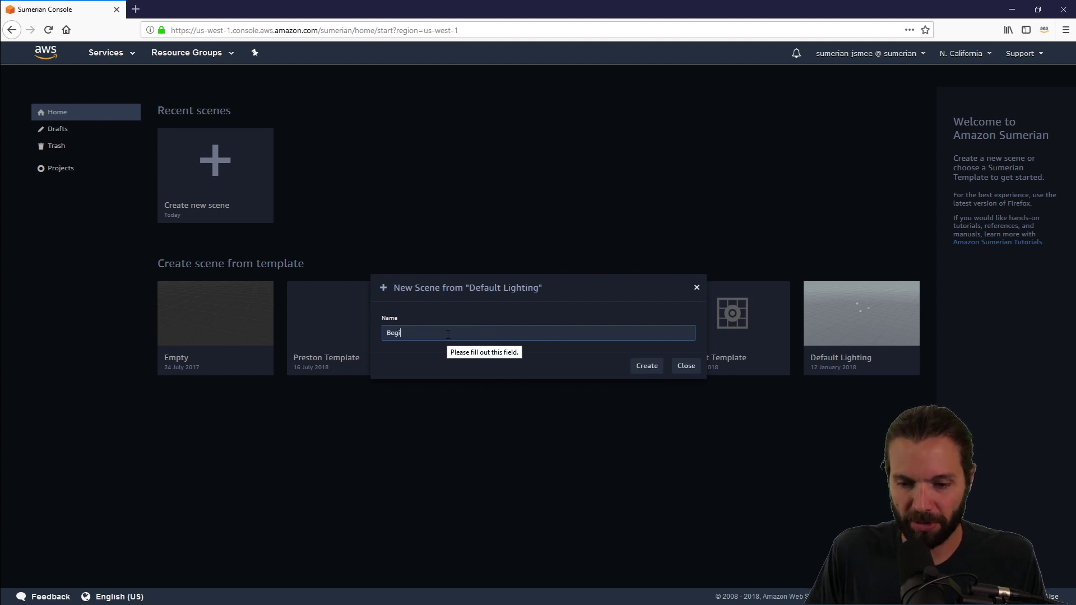
text(nners Course)
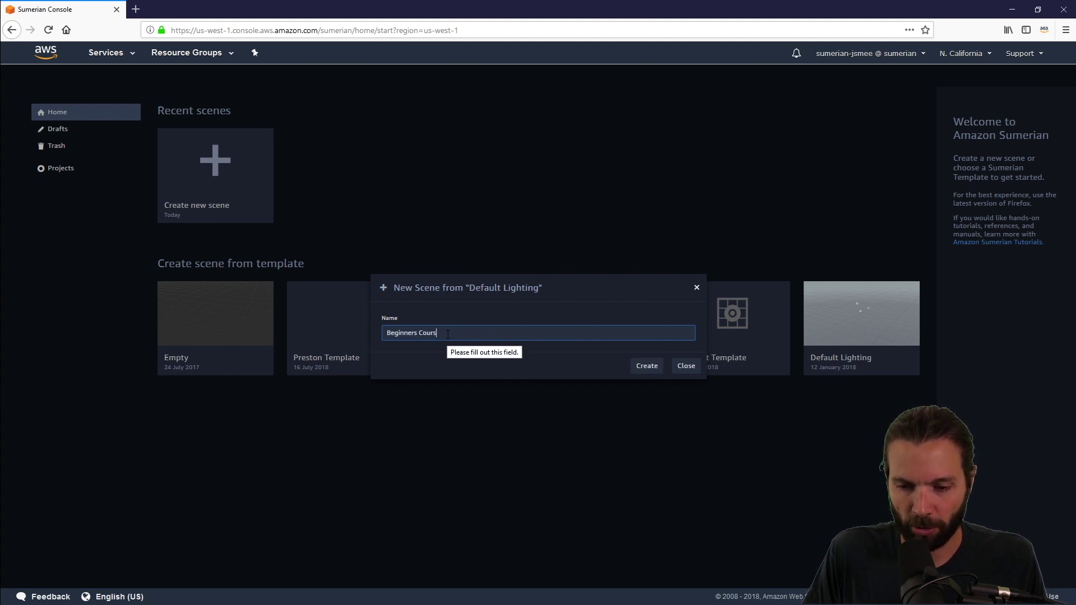
click(645, 367)
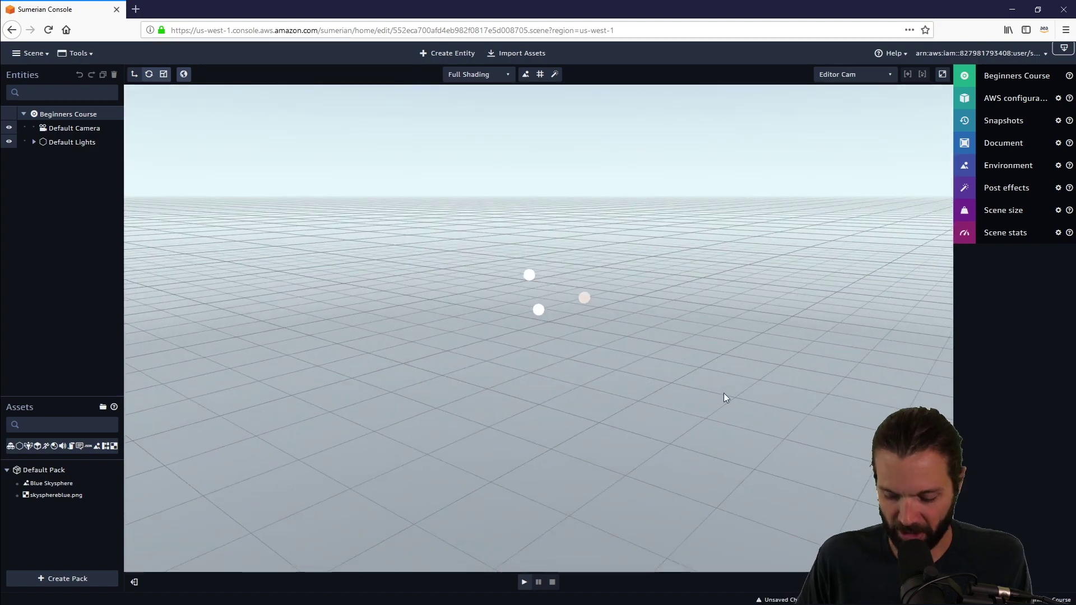
Step: Zoom the editor interface to 120% and widen the Entities and assets panel
key(ctrl+plus)
key(ctrl+plus)
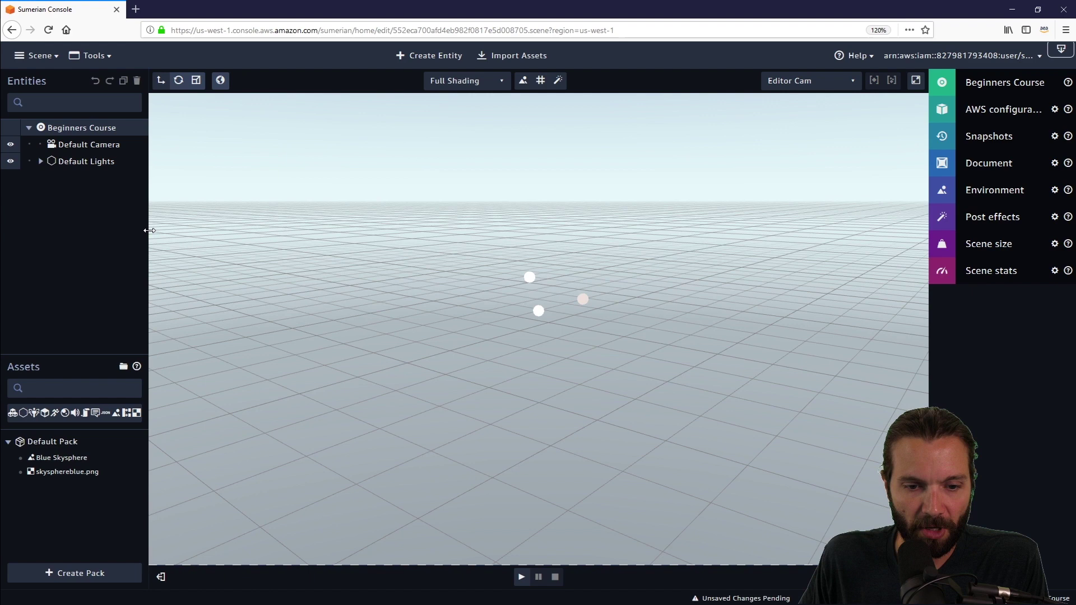
drag(149, 230, 175, 231)
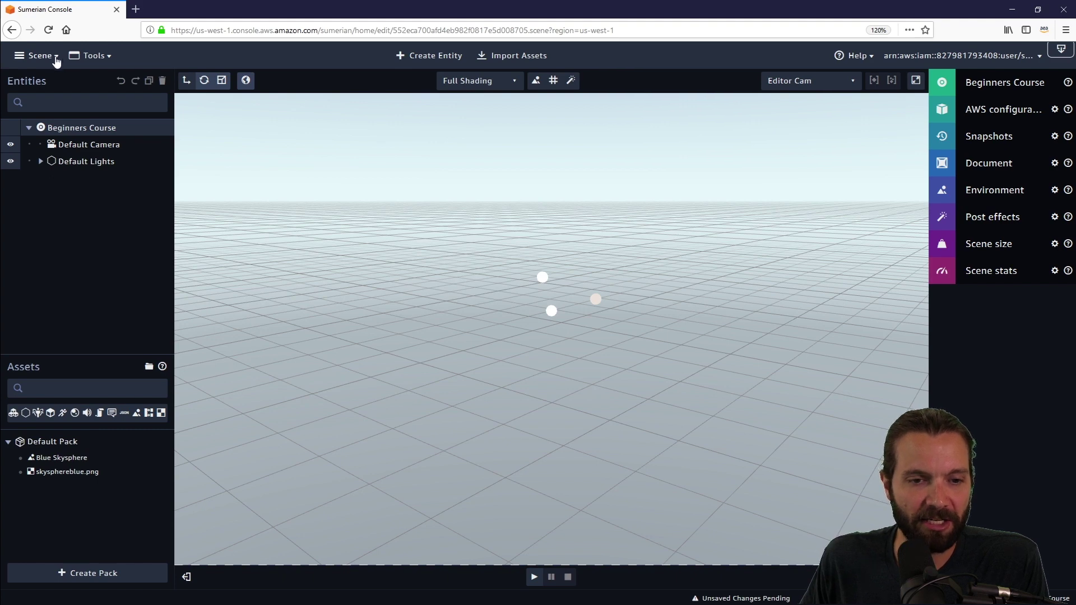
Step: Save the Beginners Course scene, then view the Tools menu's Text Editor, State Machine and Timeline entries
click(55, 56)
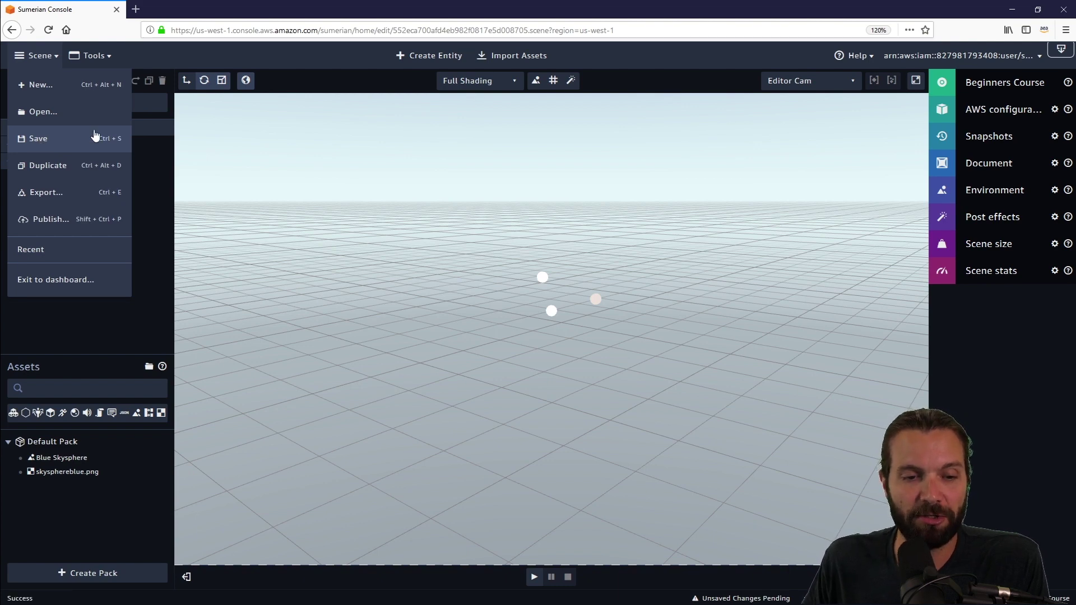
click(95, 137)
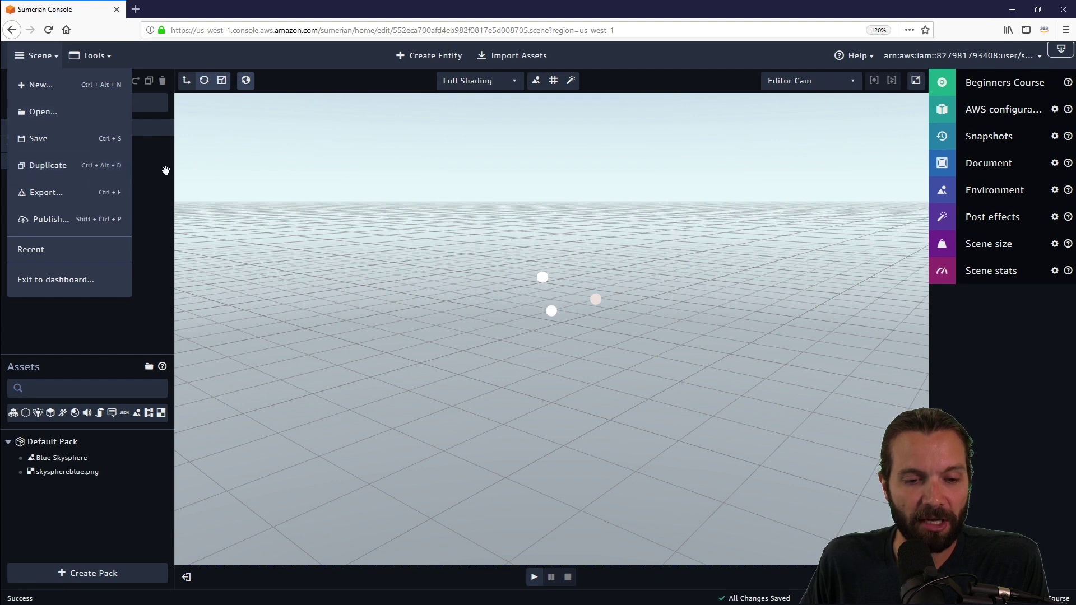
click(97, 58)
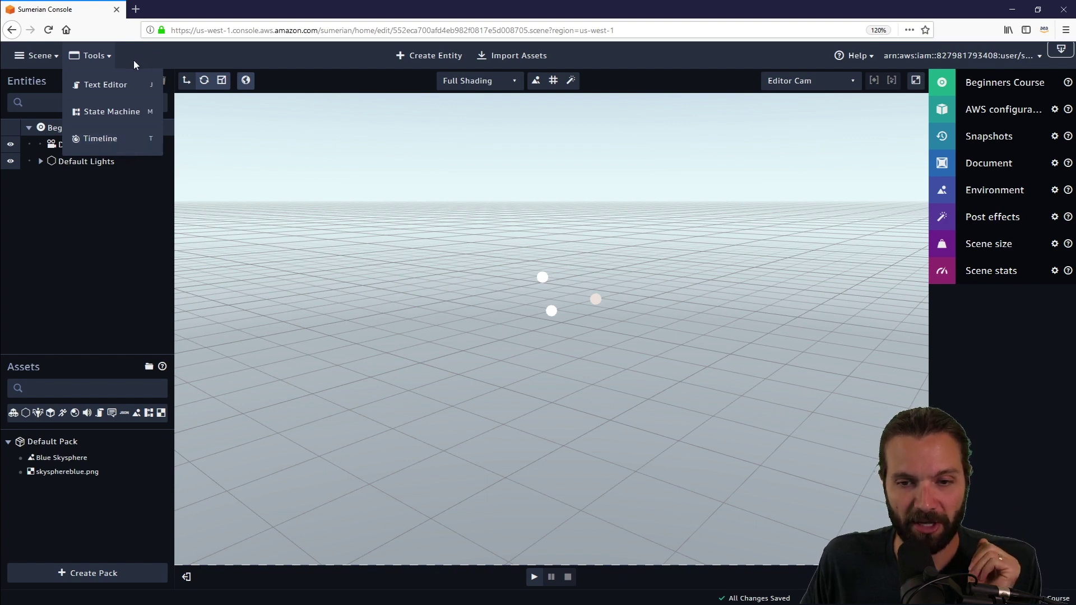
click(96, 59)
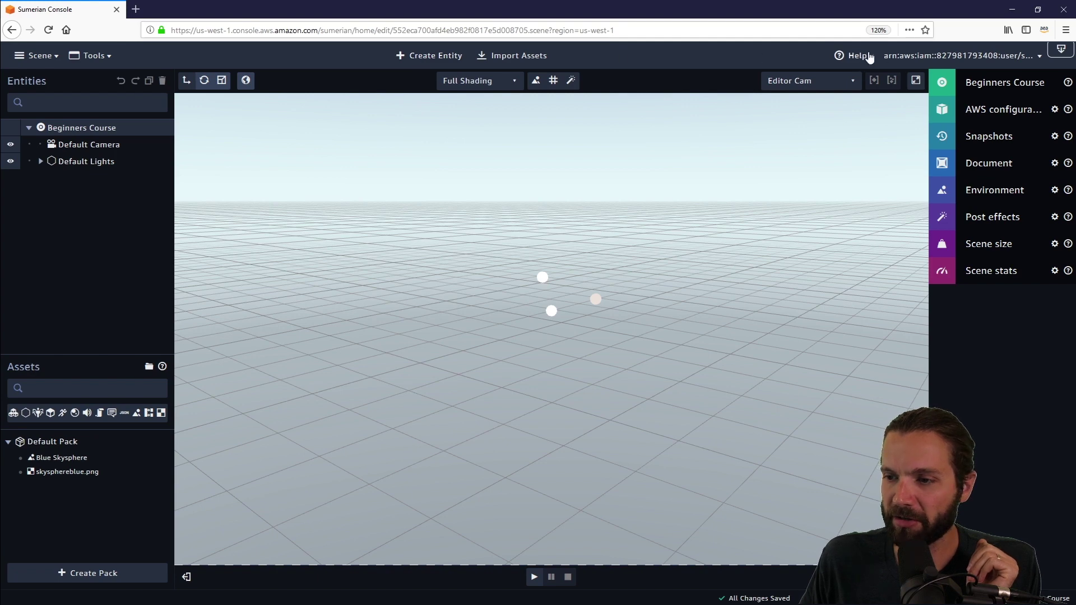
click(872, 60)
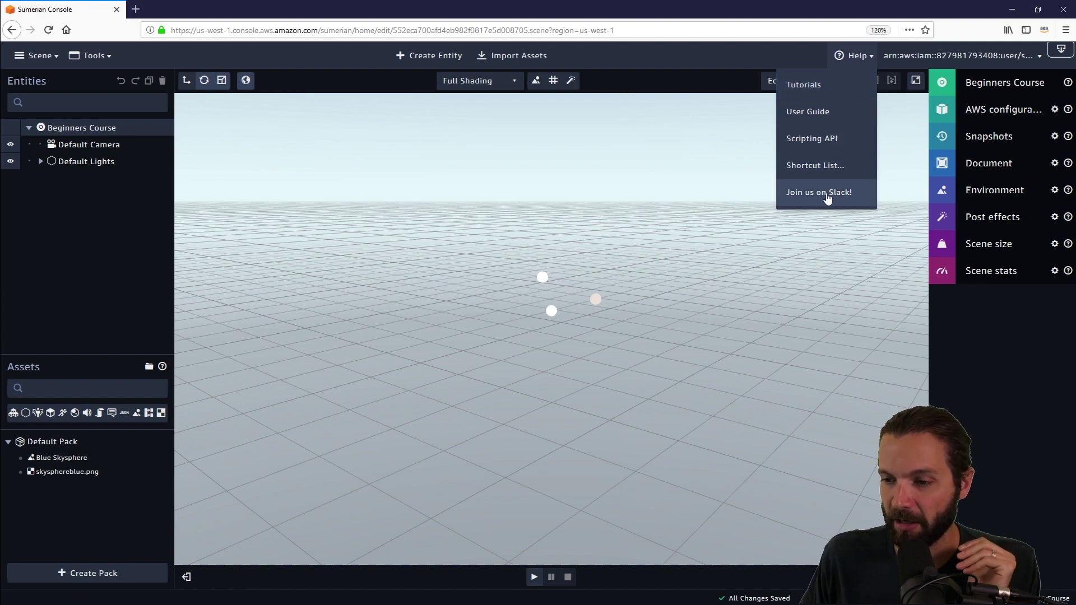
click(857, 238)
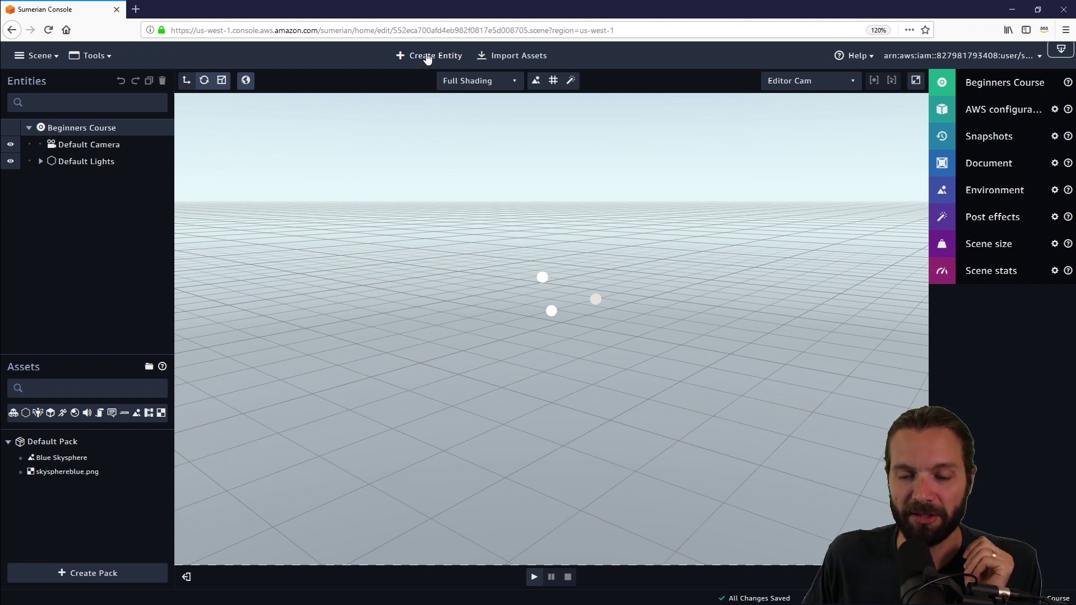
click(429, 56)
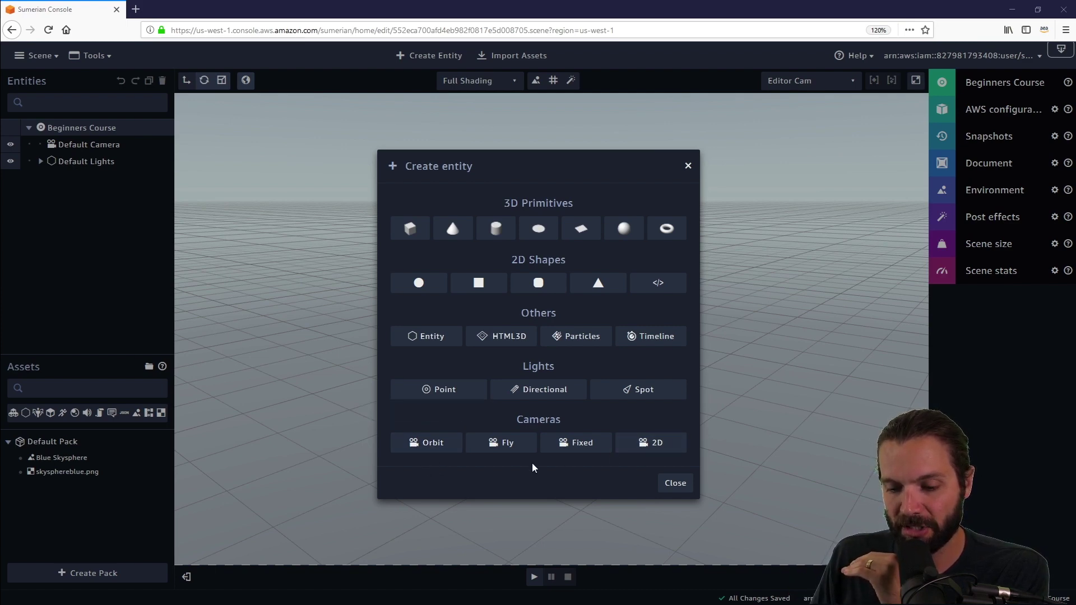
click(683, 488)
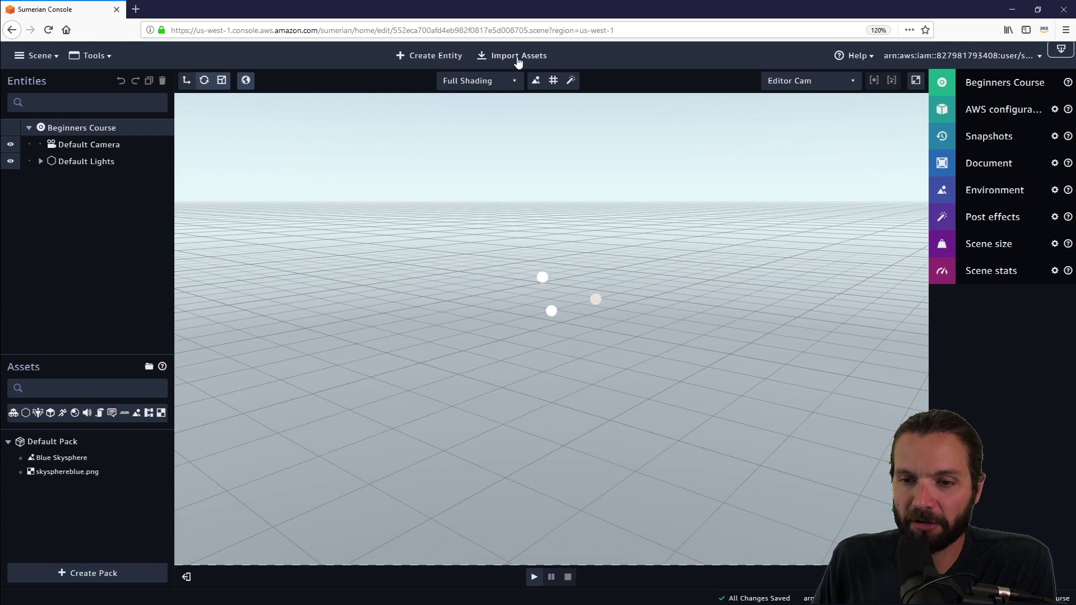
Step: Browse through the asset library's available assets, then close it without importing anything
click(517, 59)
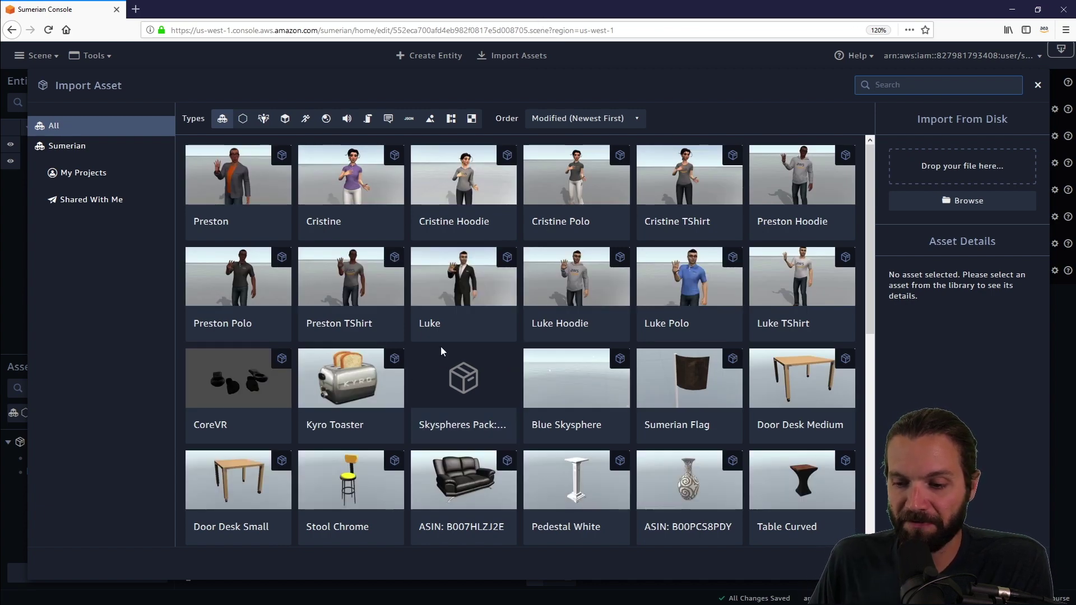
scroll(440, 348, down, 4)
scroll(442, 352, down, 3)
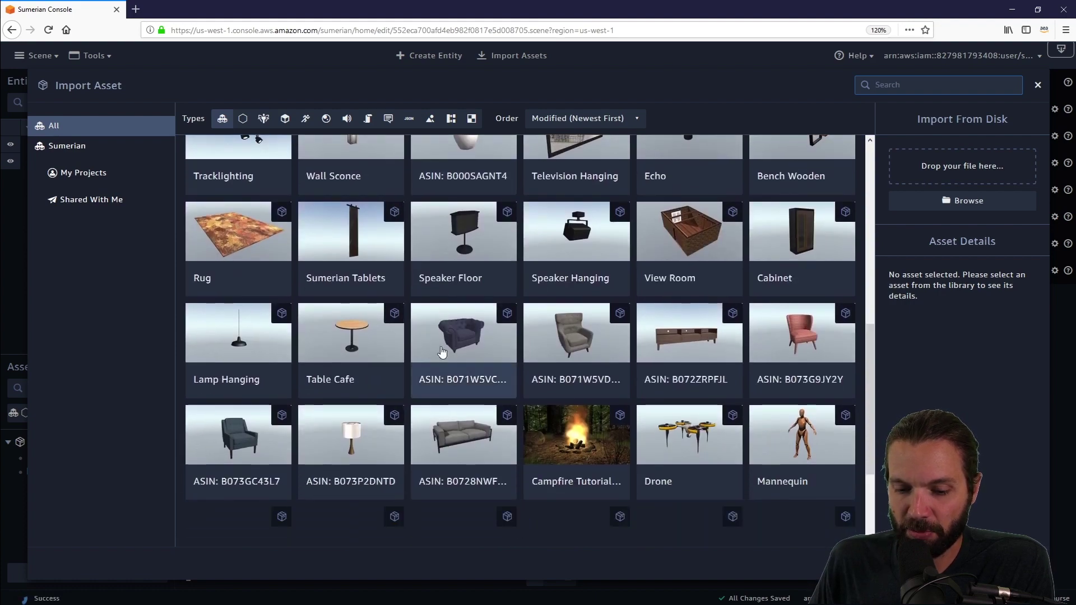
scroll(442, 352, down, 3)
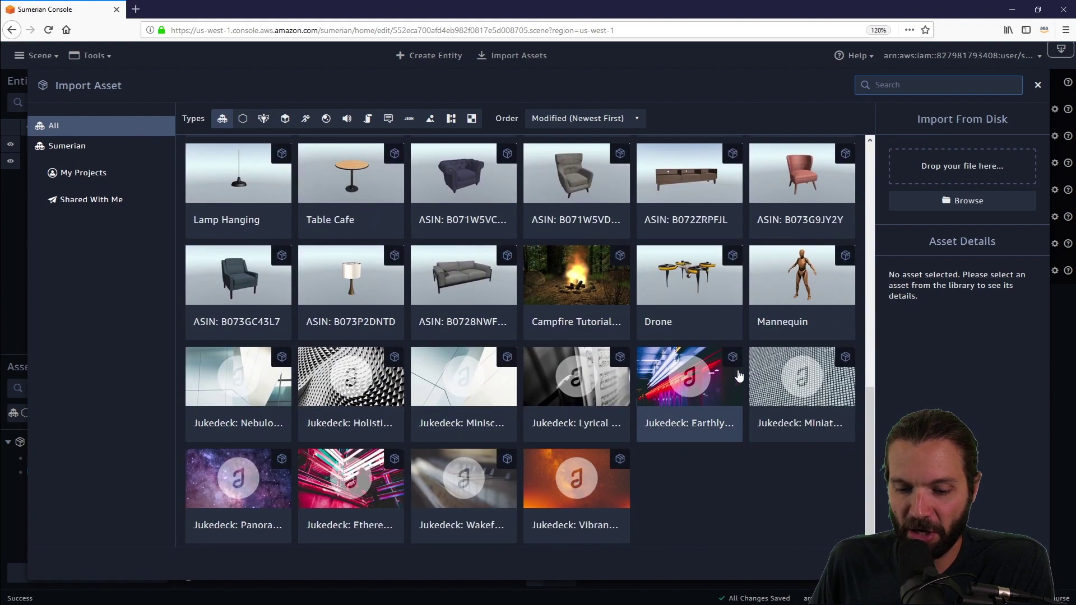
scroll(618, 407, up, 5)
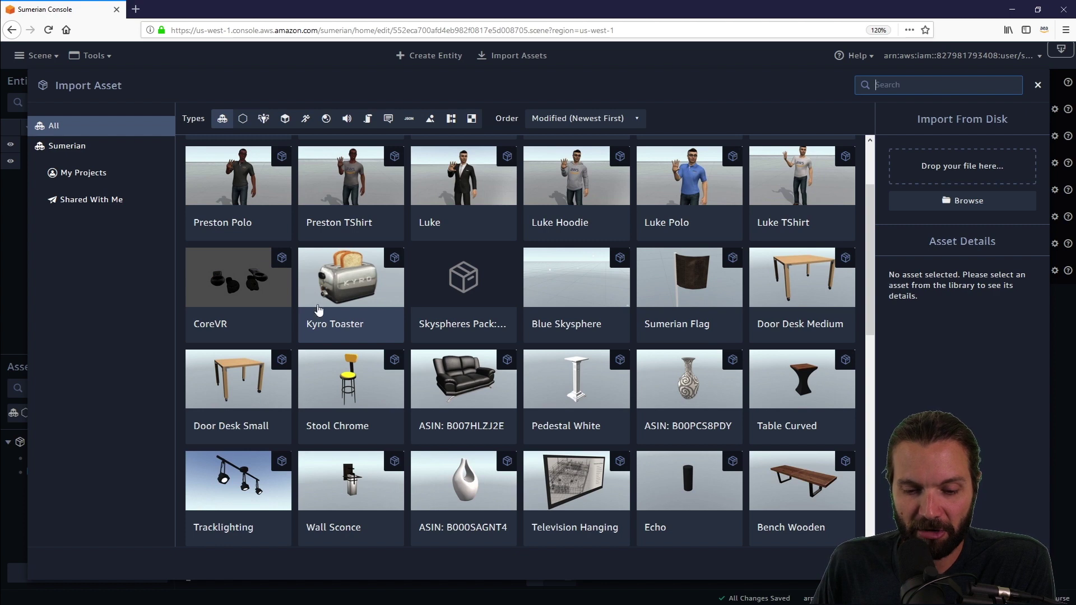
scroll(318, 309, down, 6)
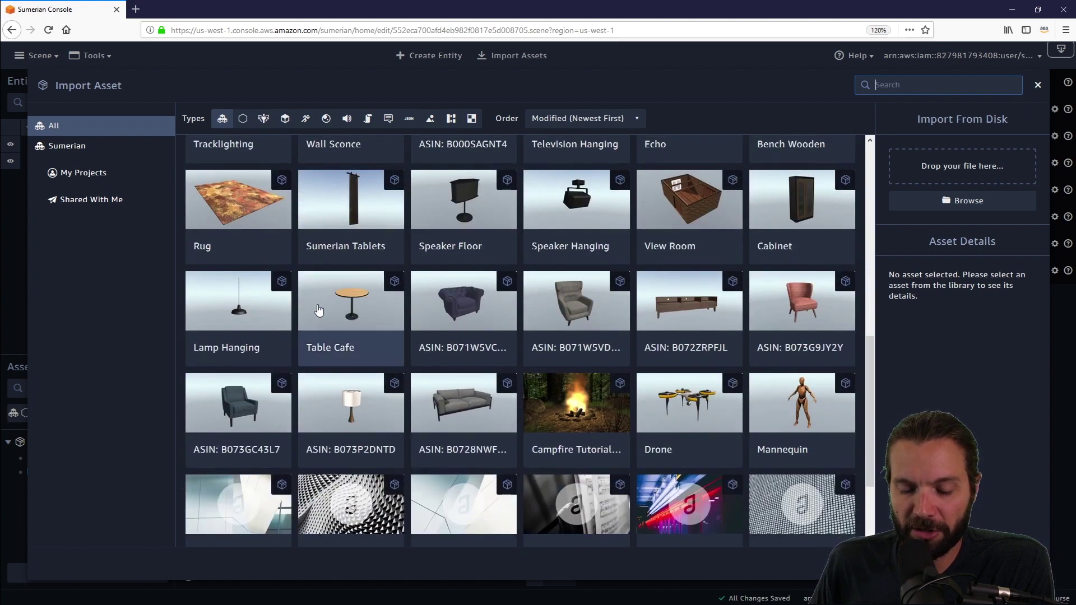
scroll(534, 336, up, 4)
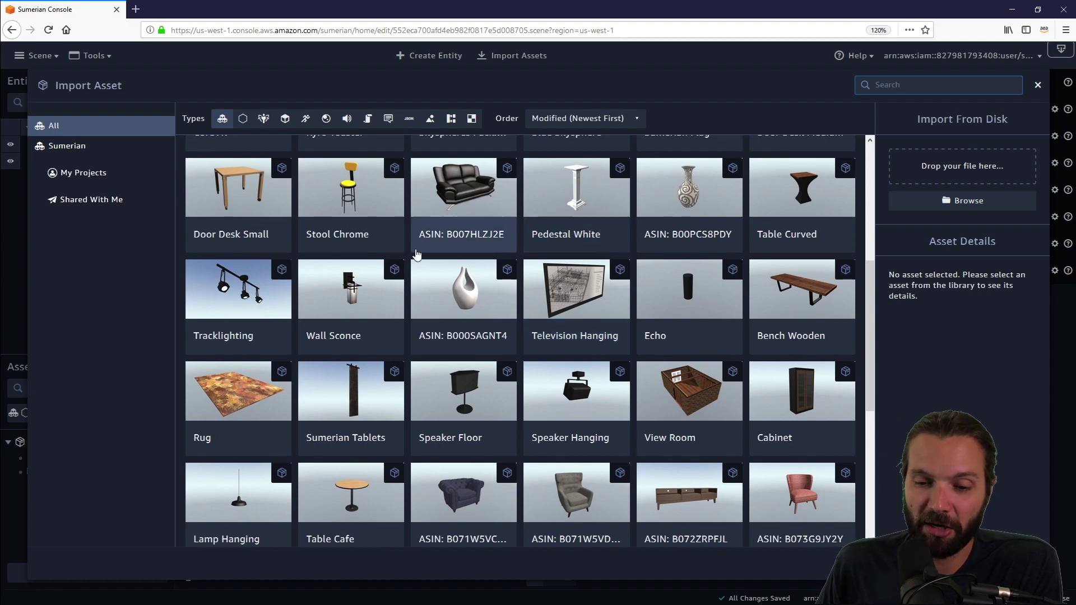
scroll(667, 392, up, 5)
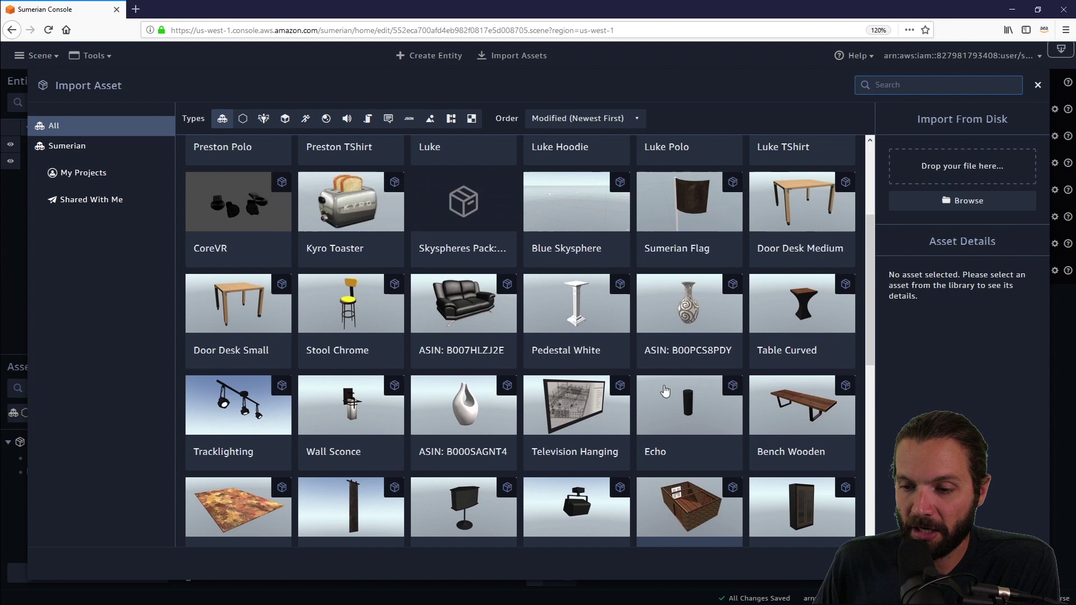
scroll(704, 368, up, 1)
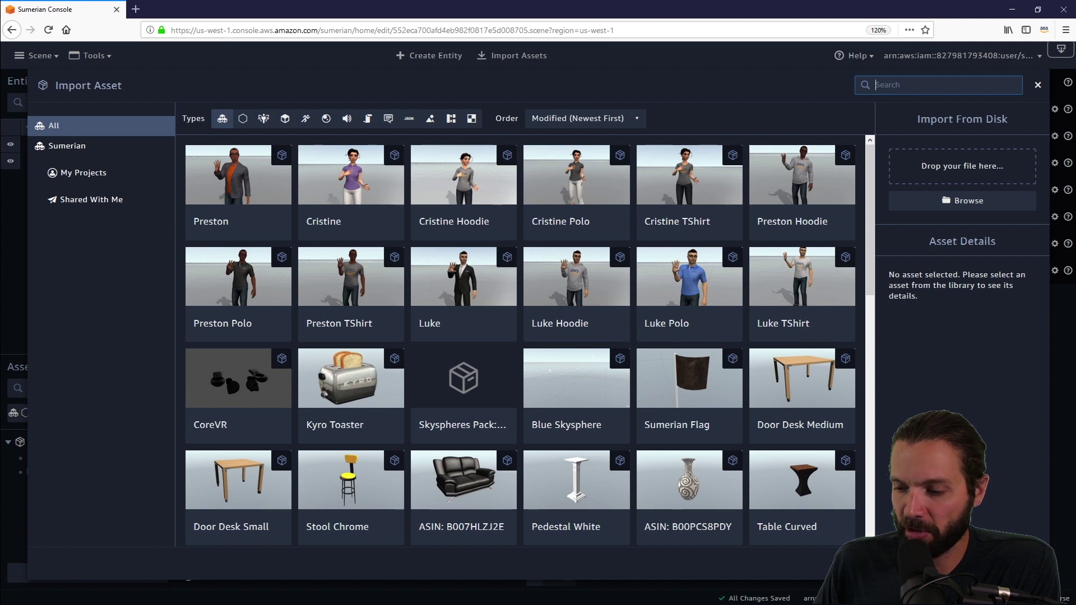
key(Escape)
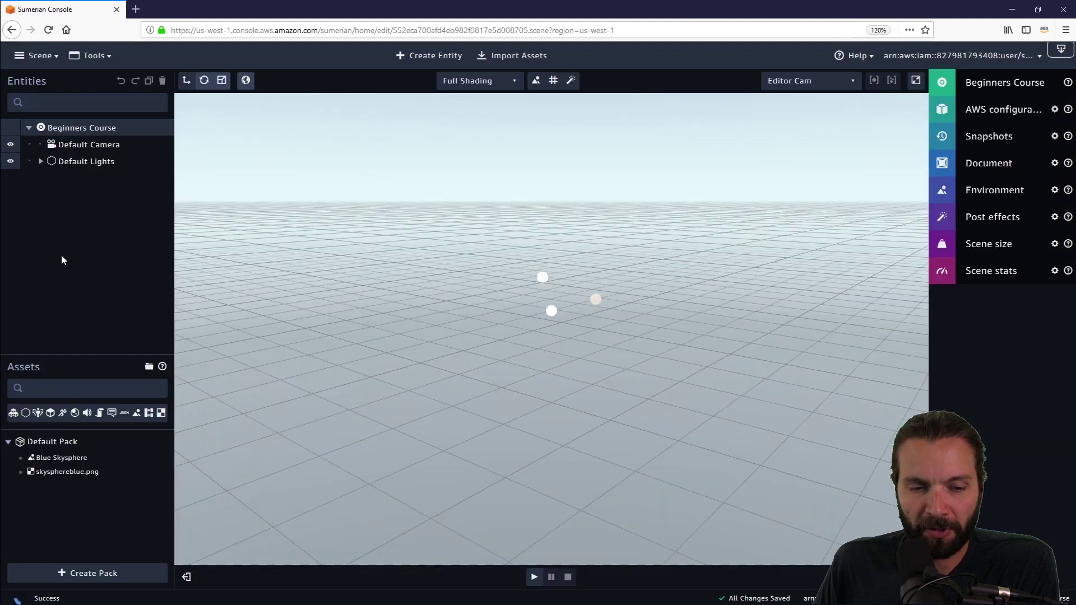
Step: Widen the entity and properties panels and select Default Camera to show its Transform, Camera and Script
drag(175, 264, 200, 265)
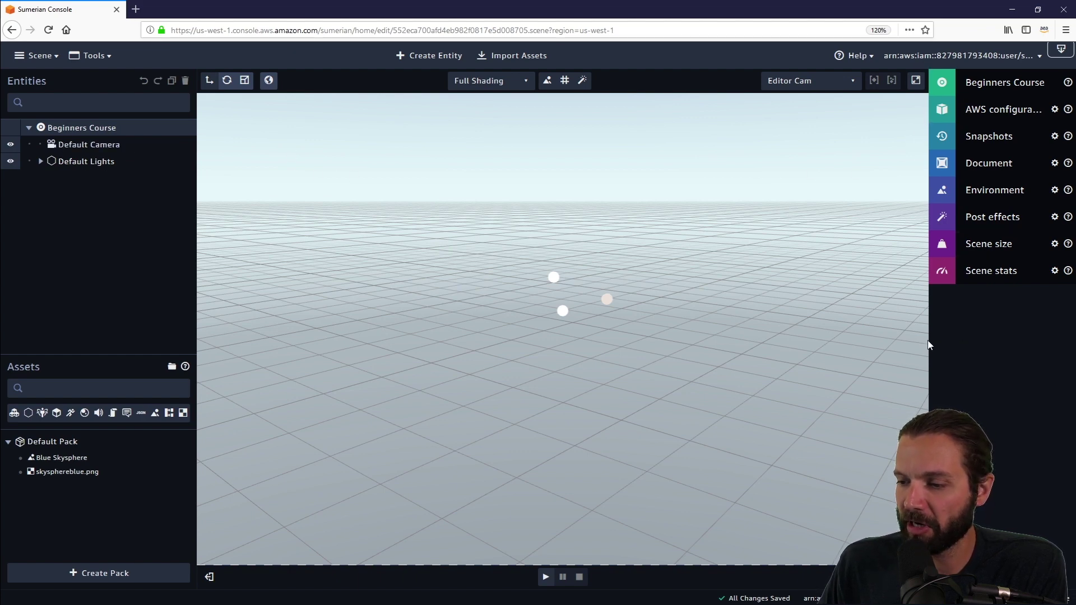
drag(933, 337, 887, 349)
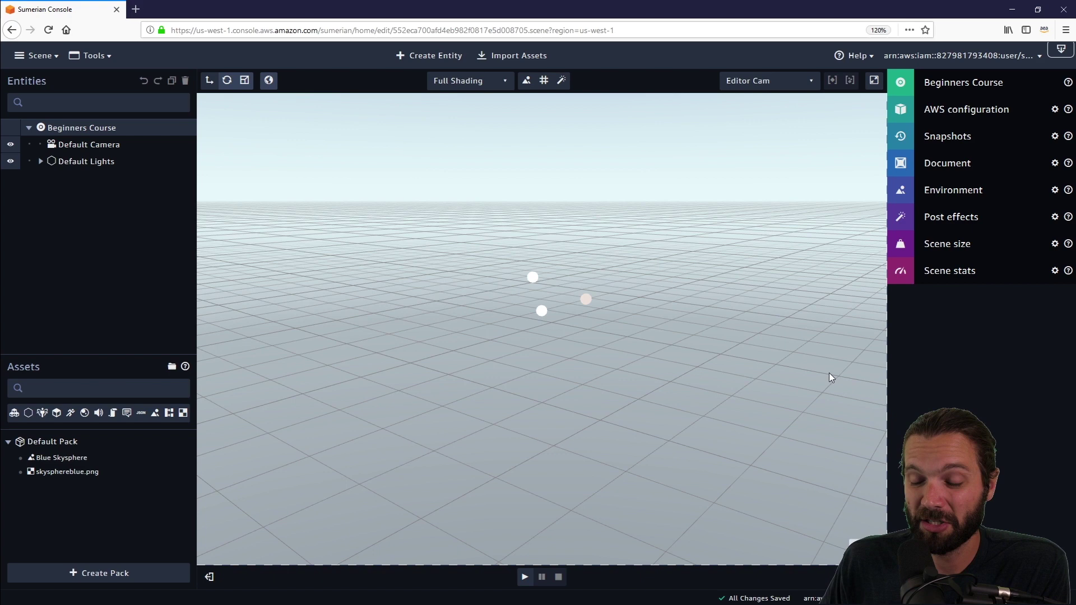
drag(67, 145, 77, 148)
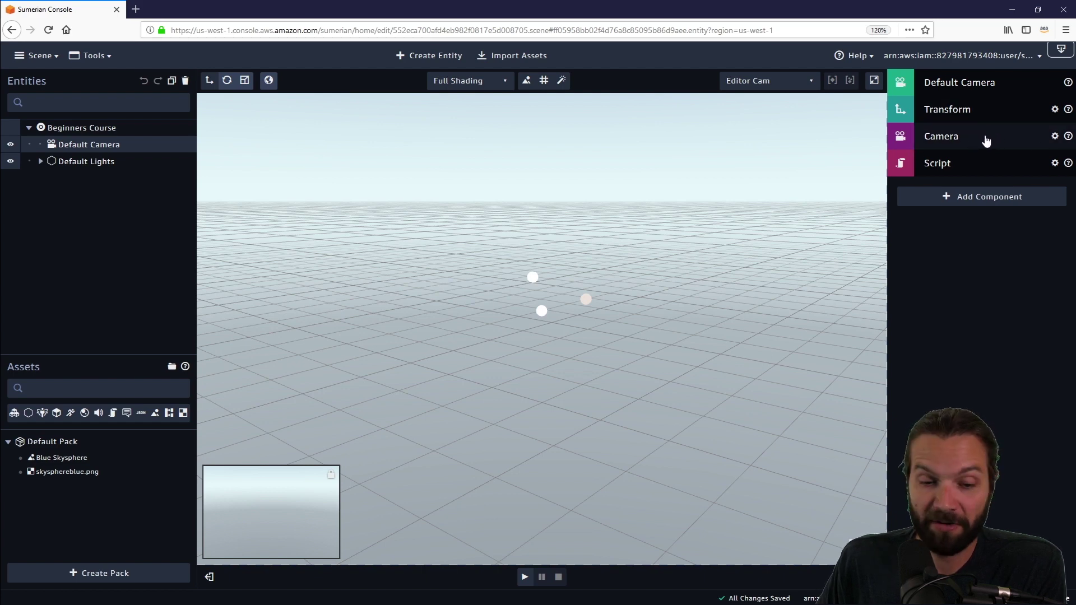
Step: Expand Default Lights and inspect its Fill, Key and Rim directional lights, ending on Fill
click(77, 163)
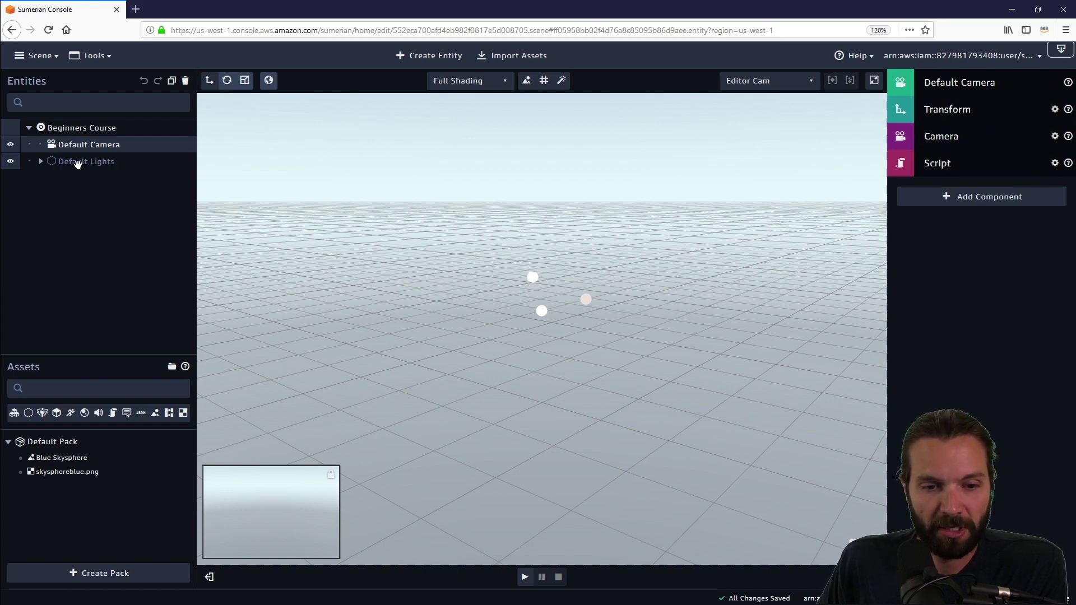
click(40, 161)
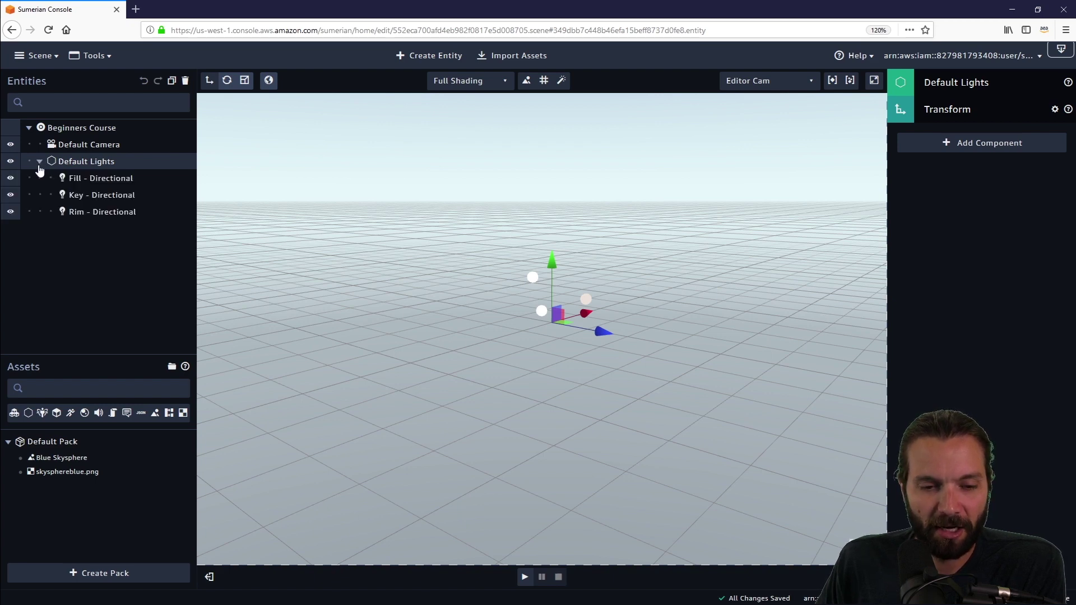
click(95, 178)
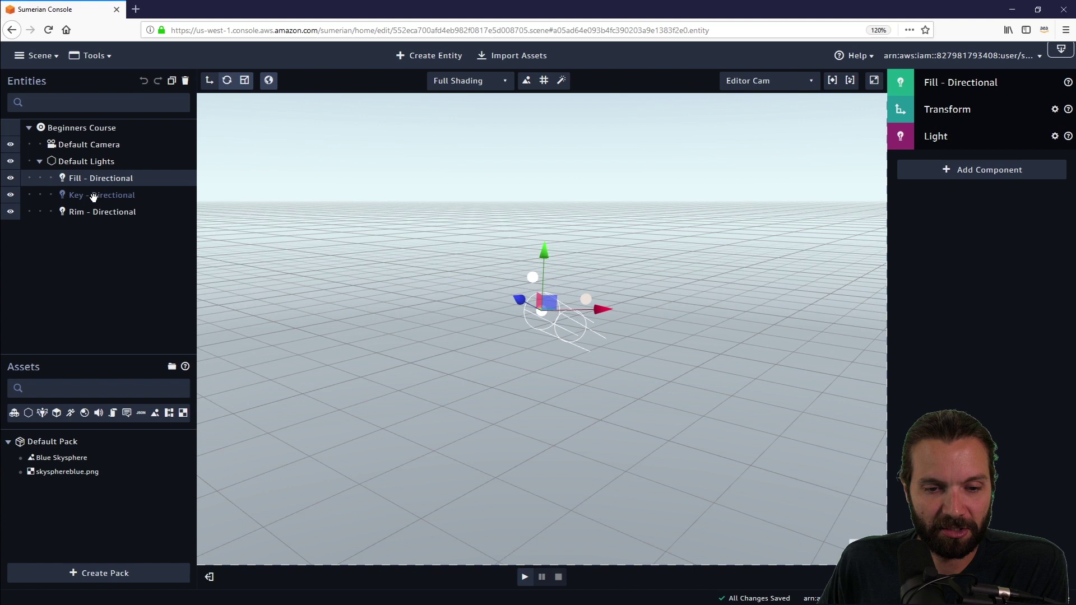
click(93, 195)
click(100, 211)
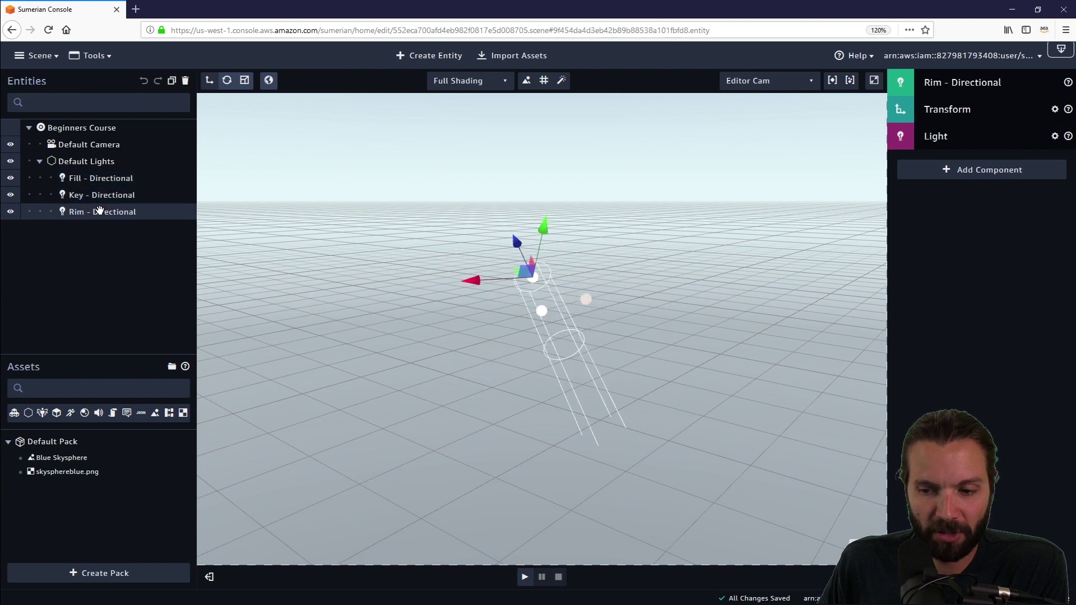
click(94, 178)
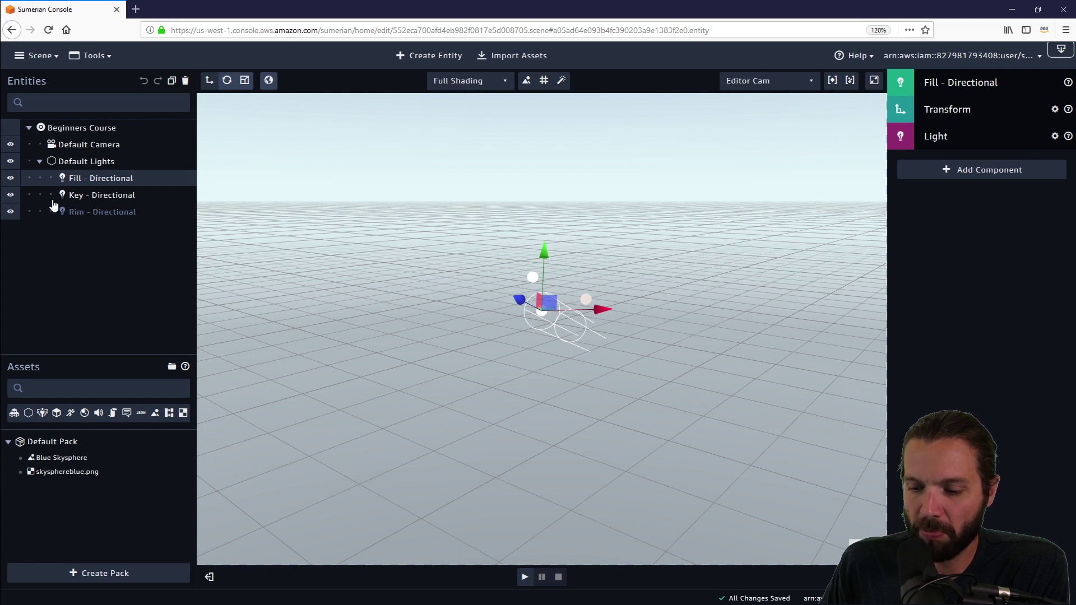
Step: Select the Beginners Course scene root, inspect its name and description details, then collapse them
click(88, 128)
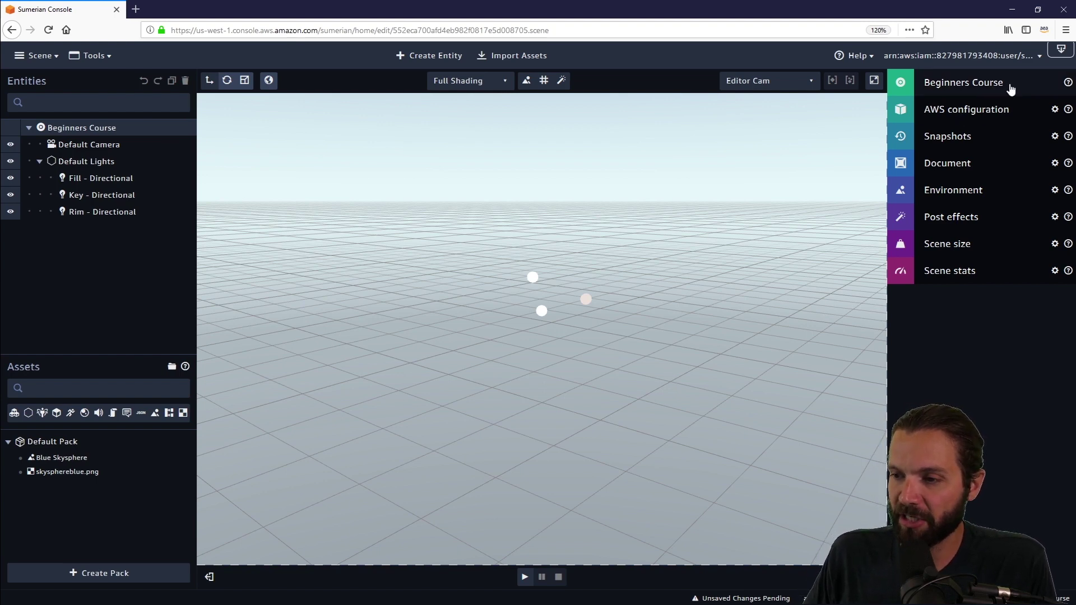
click(1010, 89)
drag(1042, 269, 969, 269)
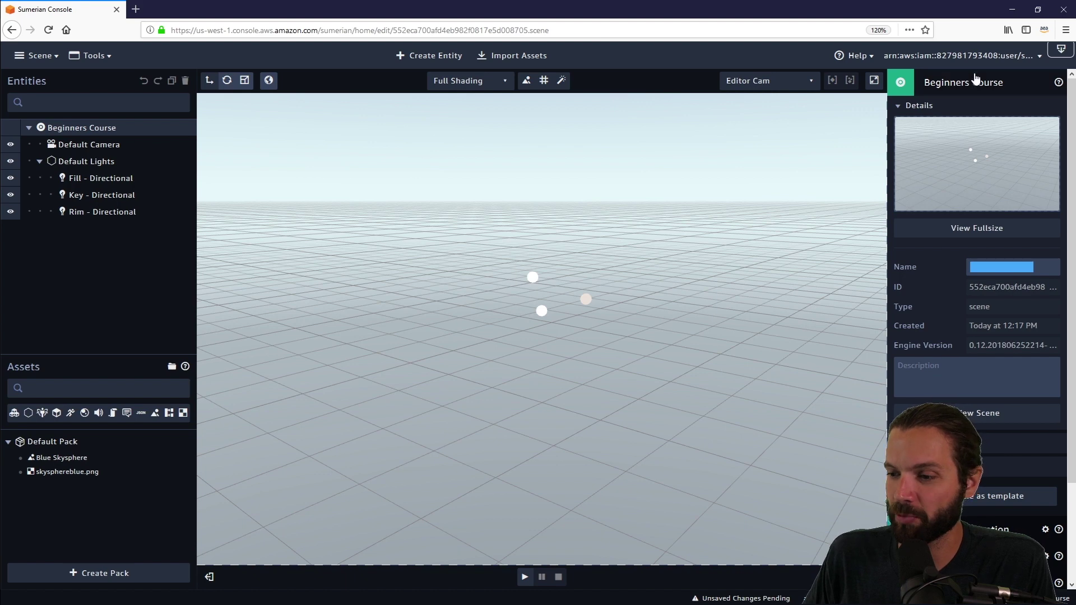
click(945, 387)
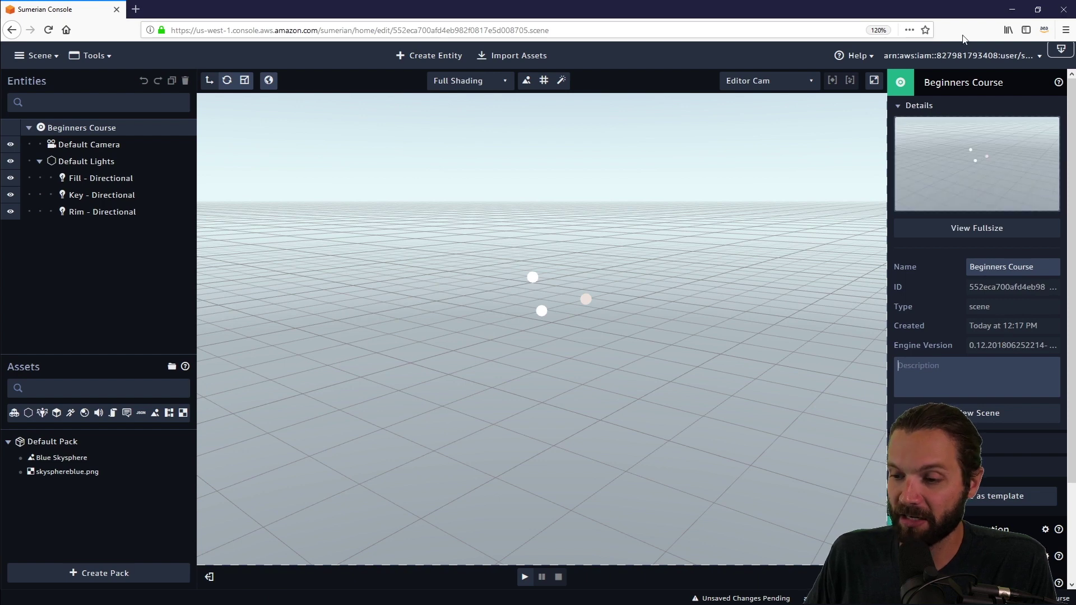
click(947, 91)
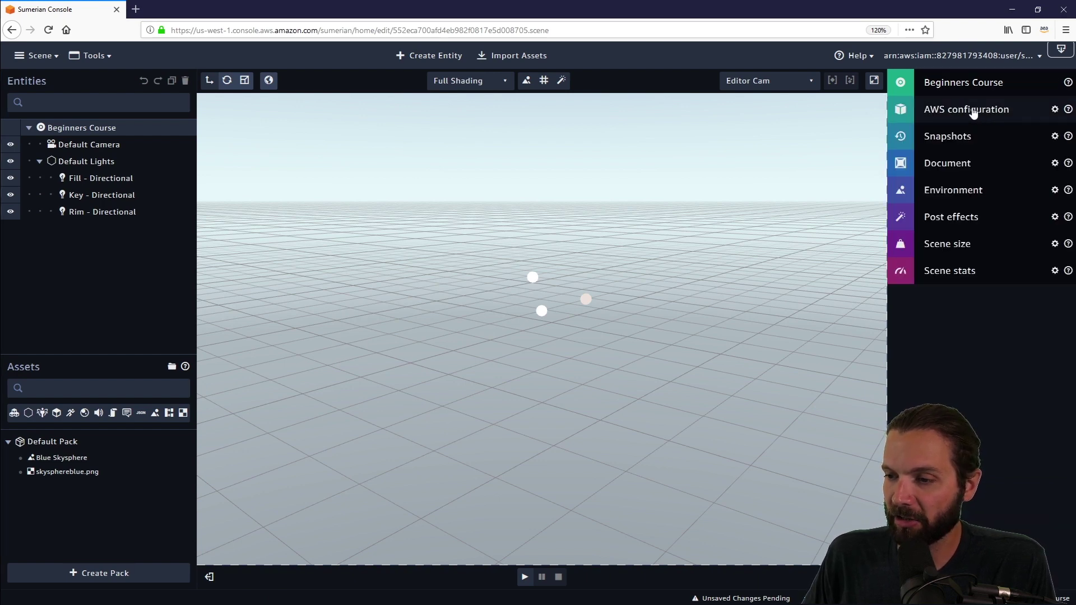
Step: Peek into the AWS configuration and Snapshots sections, then orbit the viewport to lower the horizon
click(973, 113)
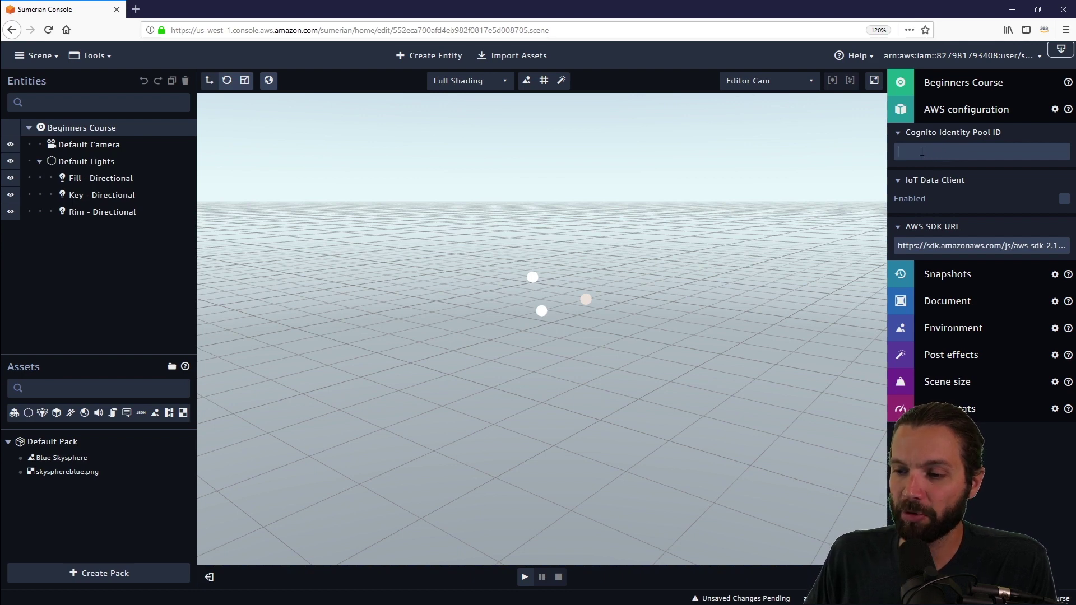
click(951, 112)
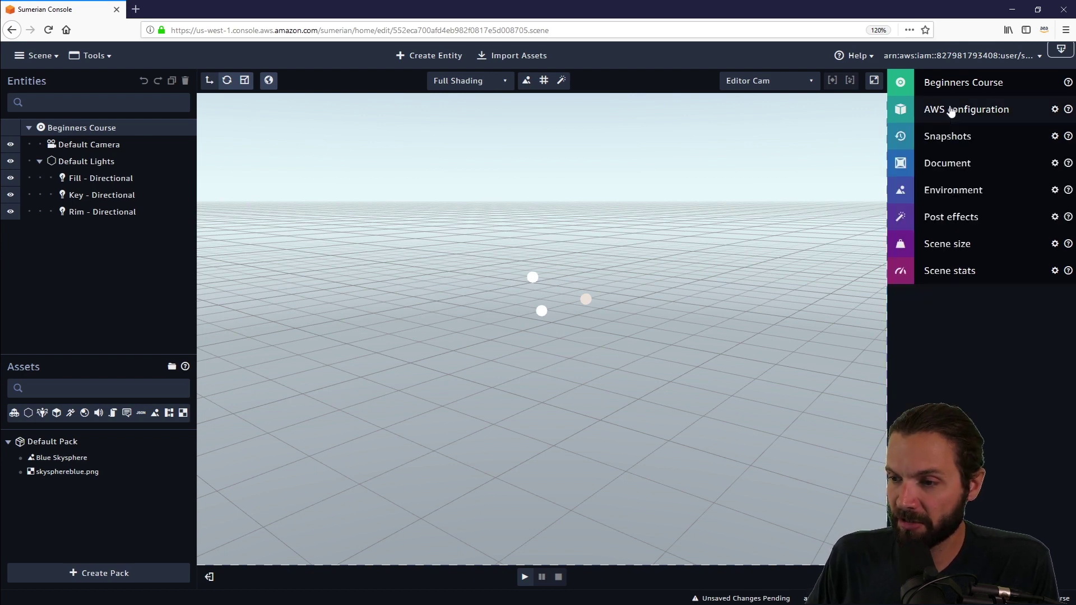
click(1006, 142)
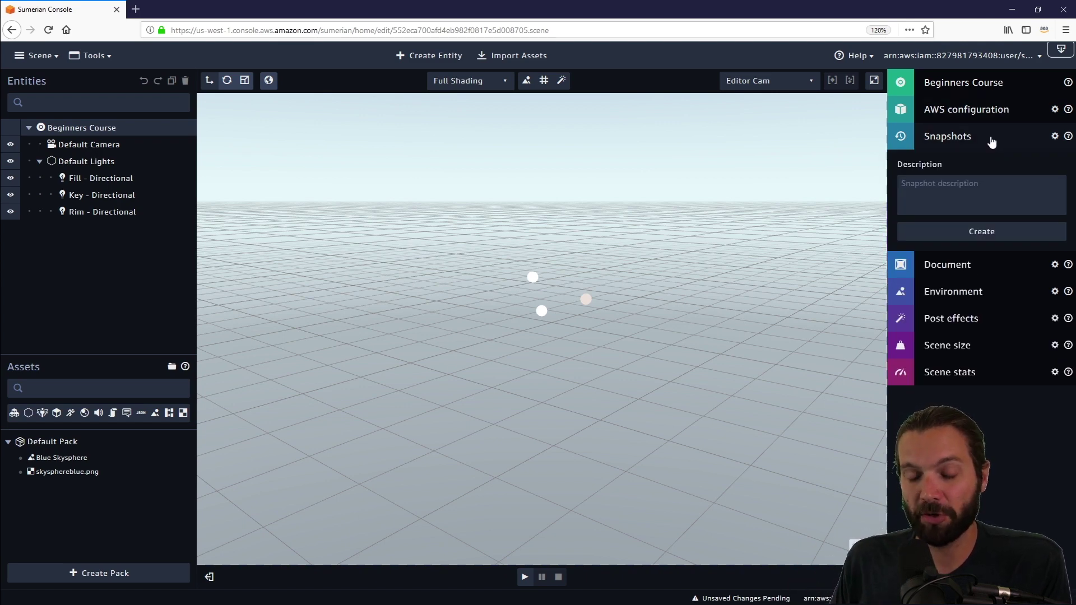
click(991, 142)
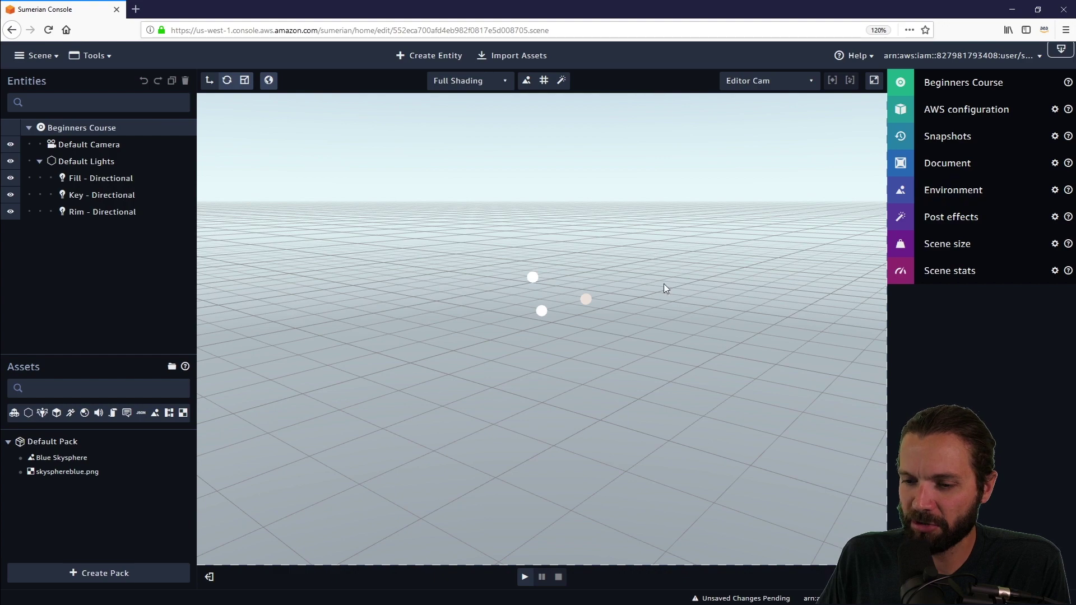
drag(739, 324, 655, 317)
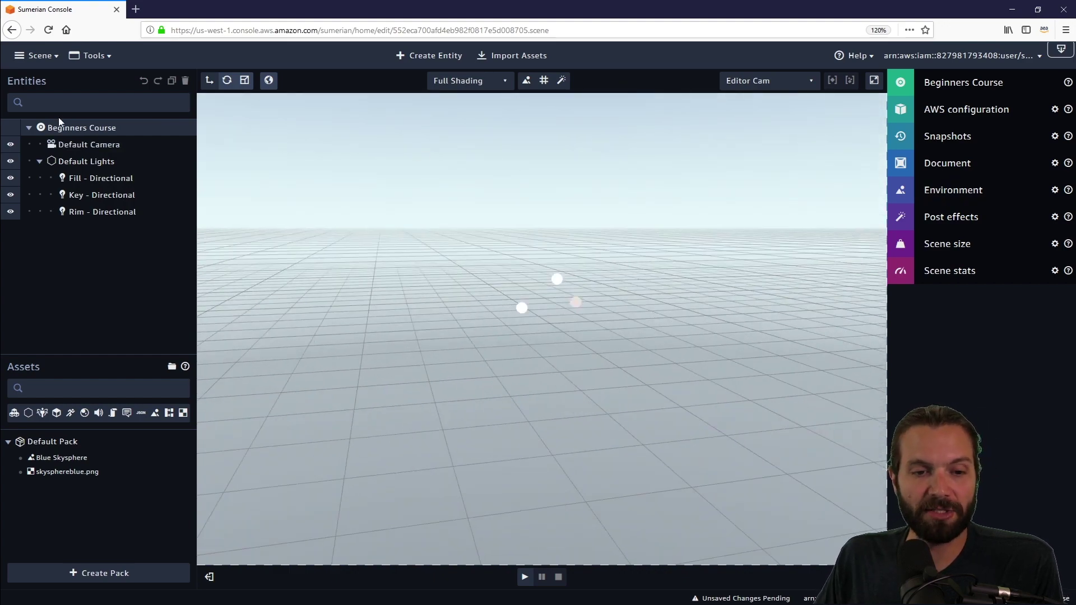
Step: Review Default Camera's and Default Lights' details, then select the Fill - Directional light to show its gizmo
click(86, 146)
click(87, 162)
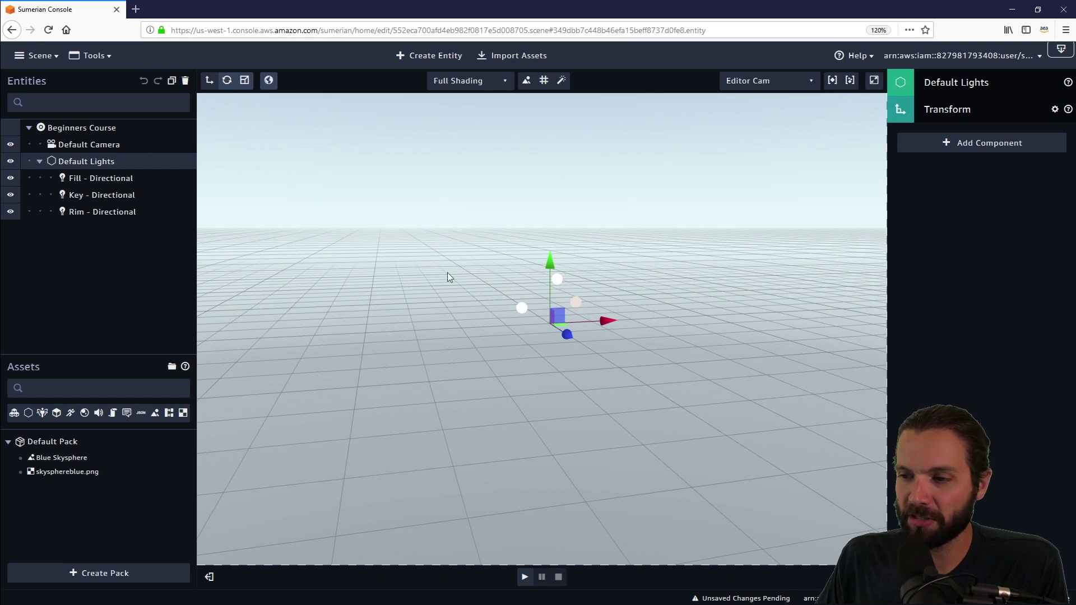
click(79, 146)
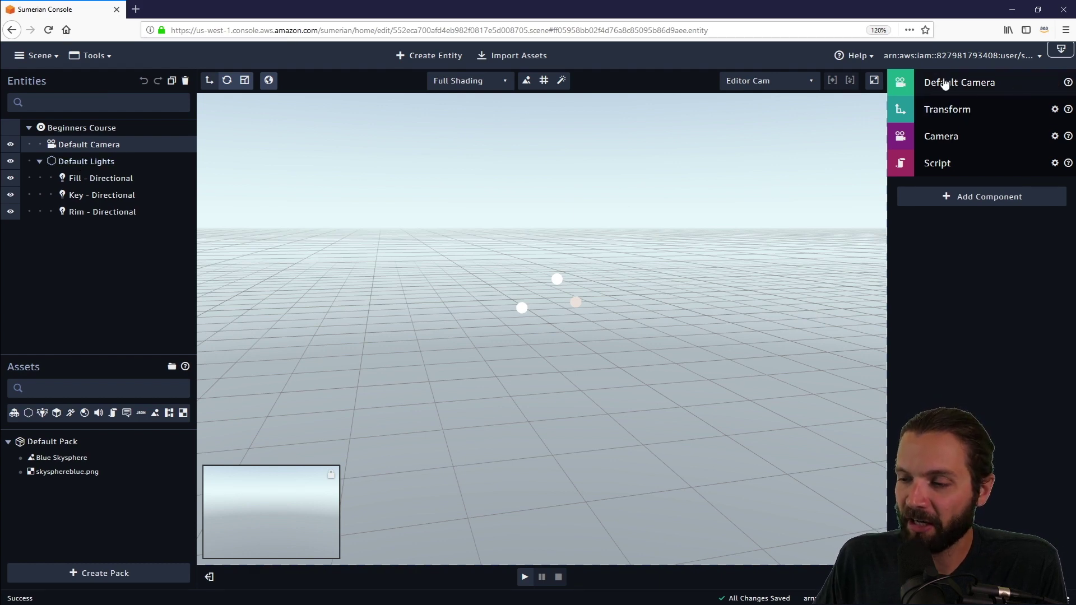
click(985, 84)
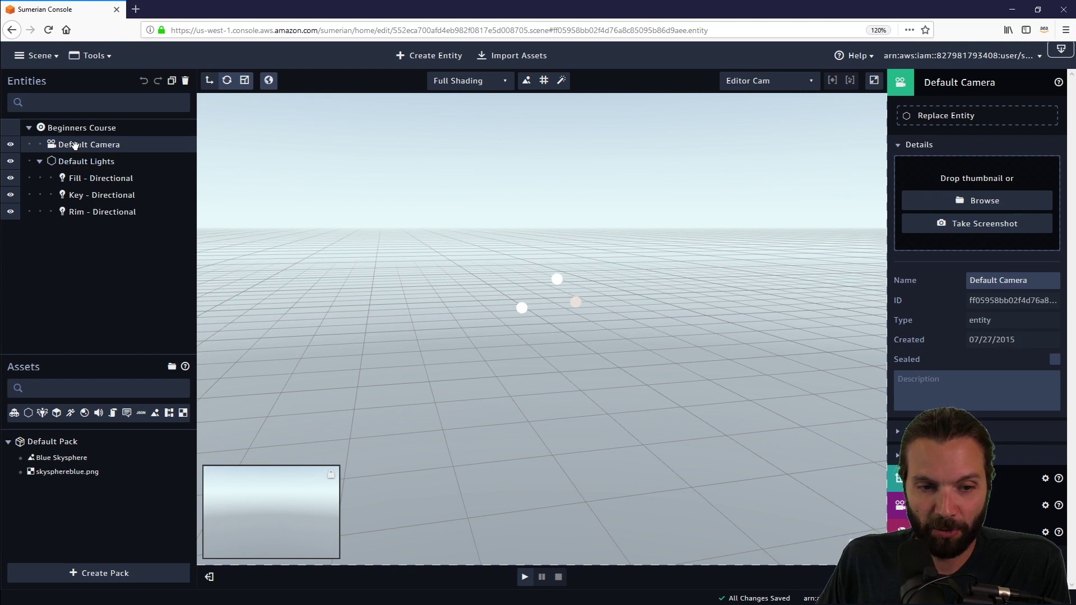
drag(72, 133, 71, 147)
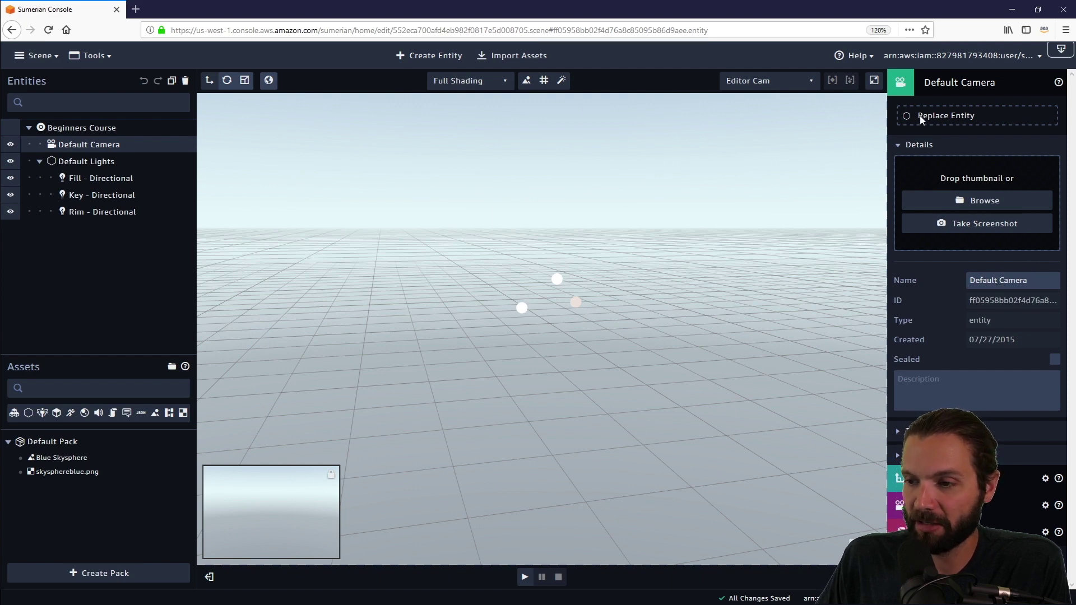
click(985, 82)
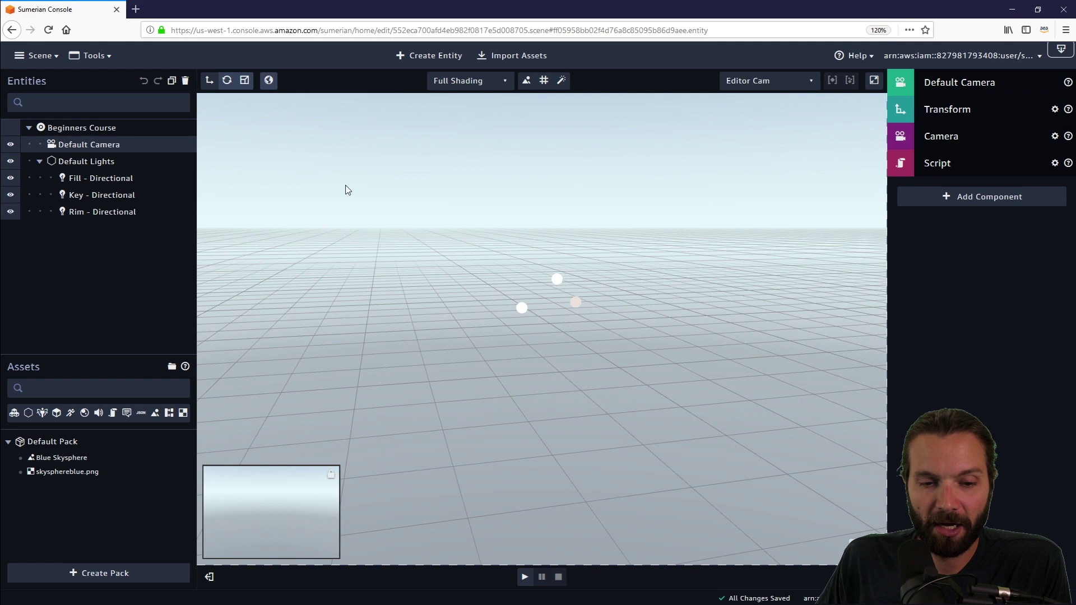
click(101, 178)
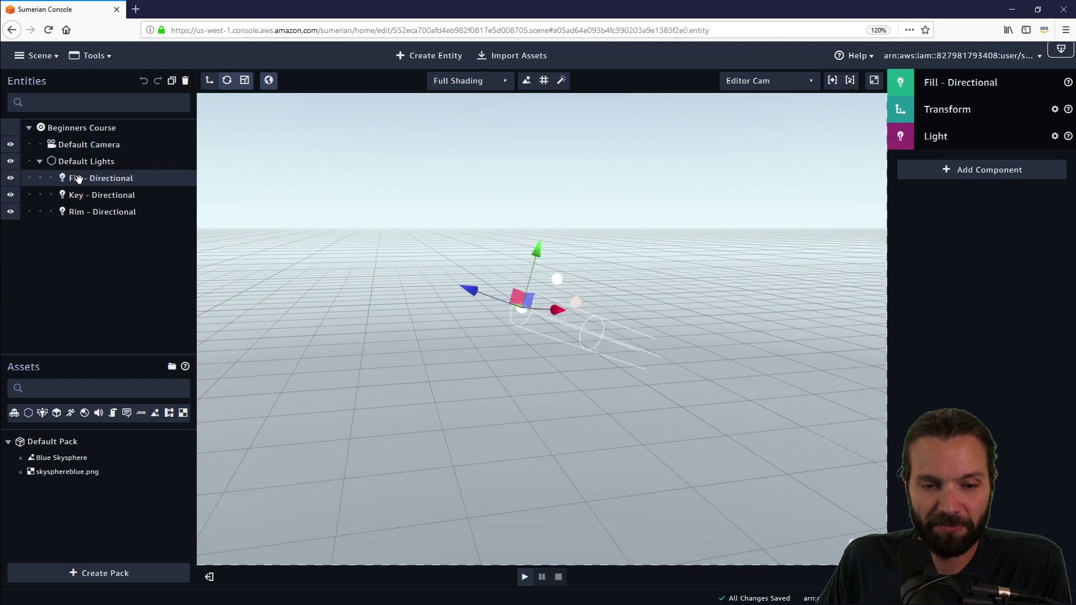
Step: Expand and collapse the Fill - Directional light's details, then orbit around the lights
click(1000, 84)
drag(1036, 281, 963, 278)
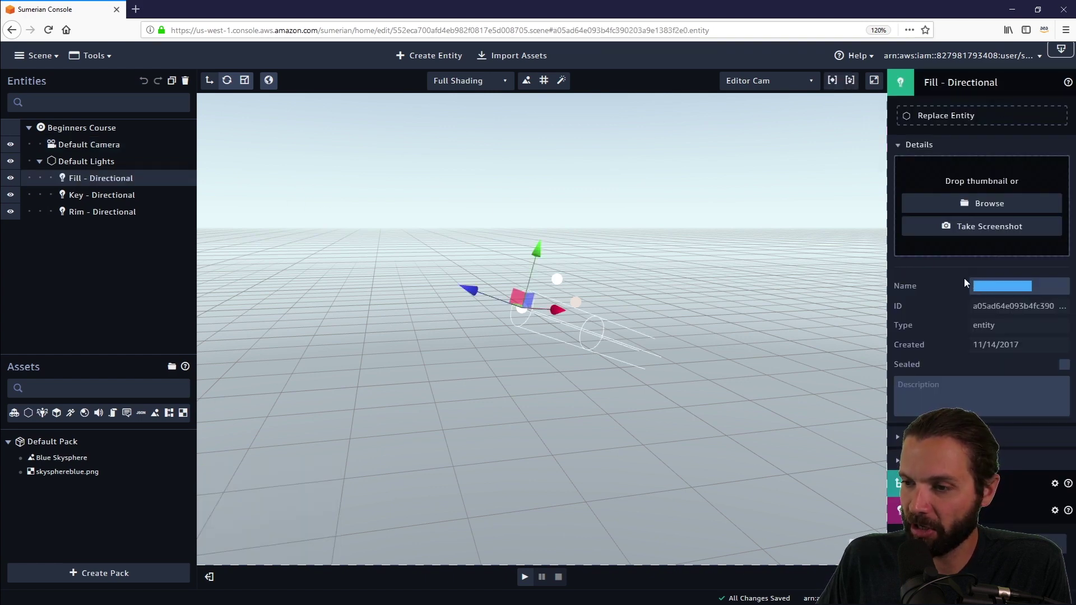
click(964, 82)
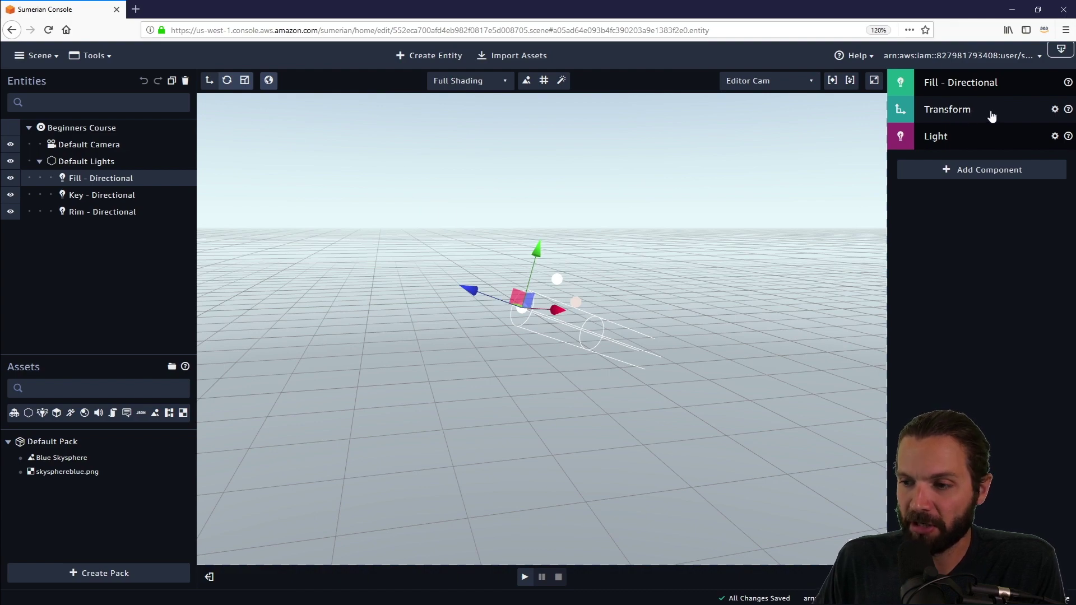
drag(584, 422, 602, 393)
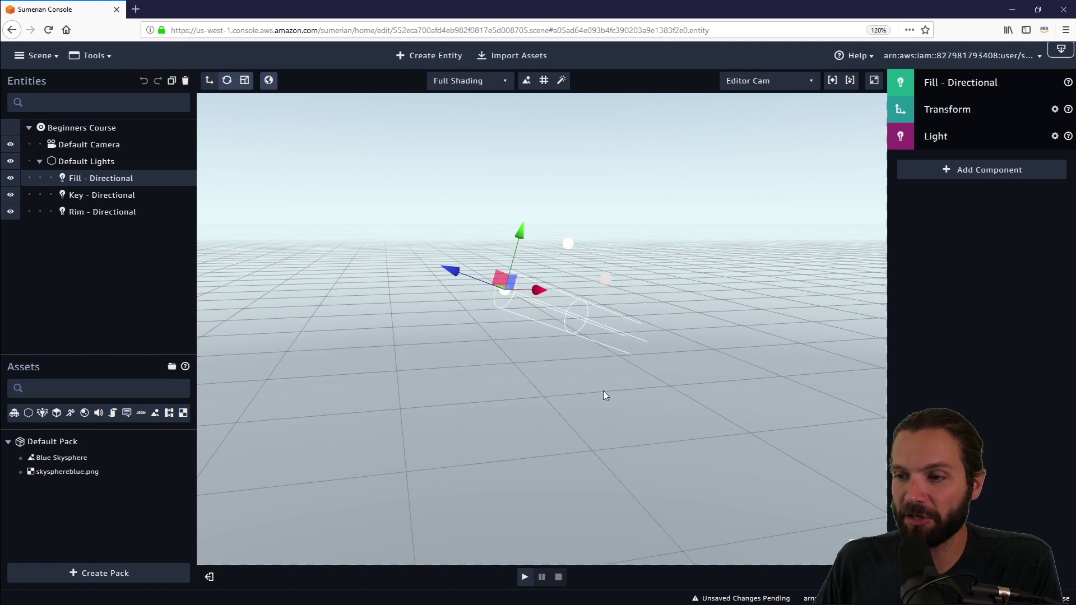
Step: Show and hide the Fill light's Transform values, then select the Default Camera
click(969, 111)
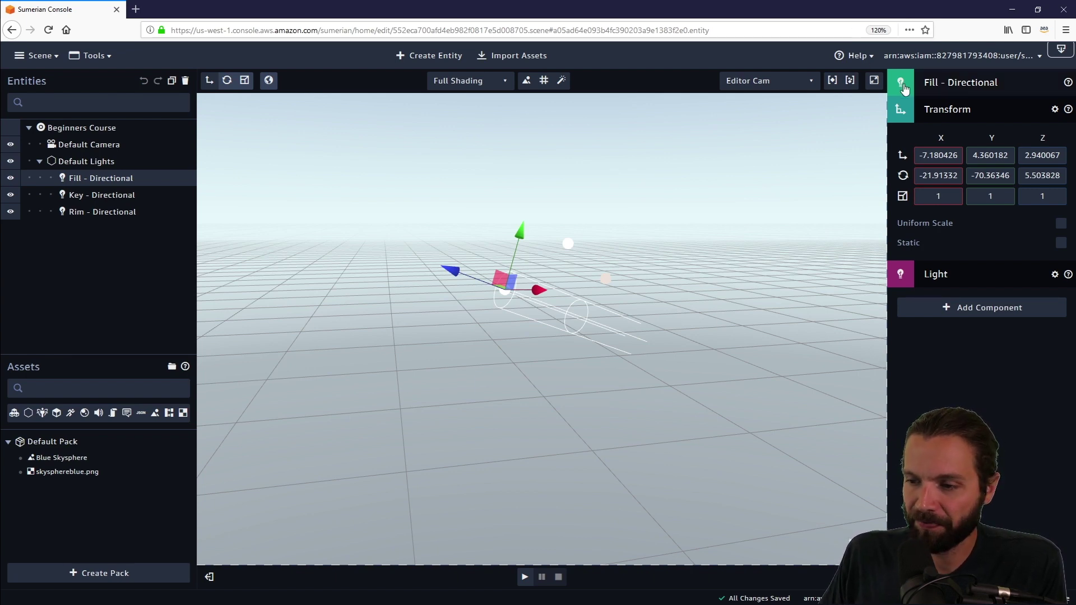
click(960, 110)
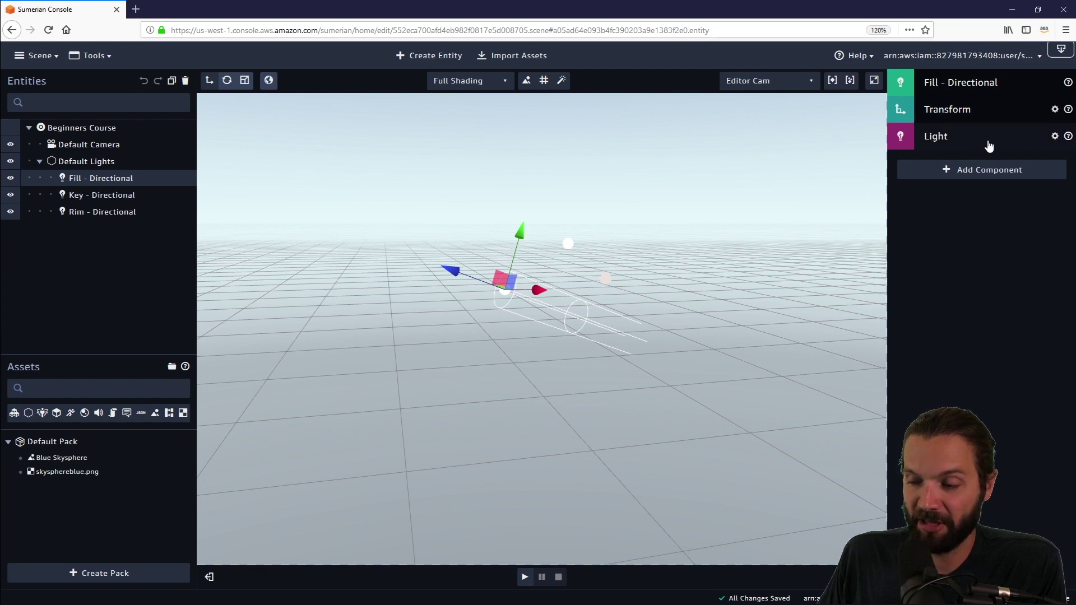
click(101, 144)
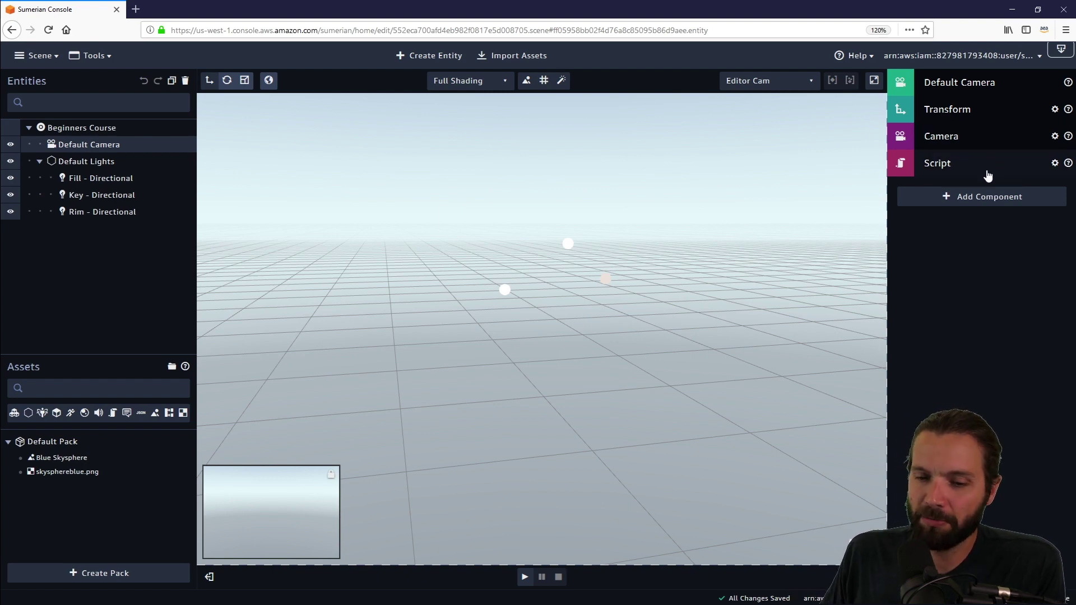
click(1020, 199)
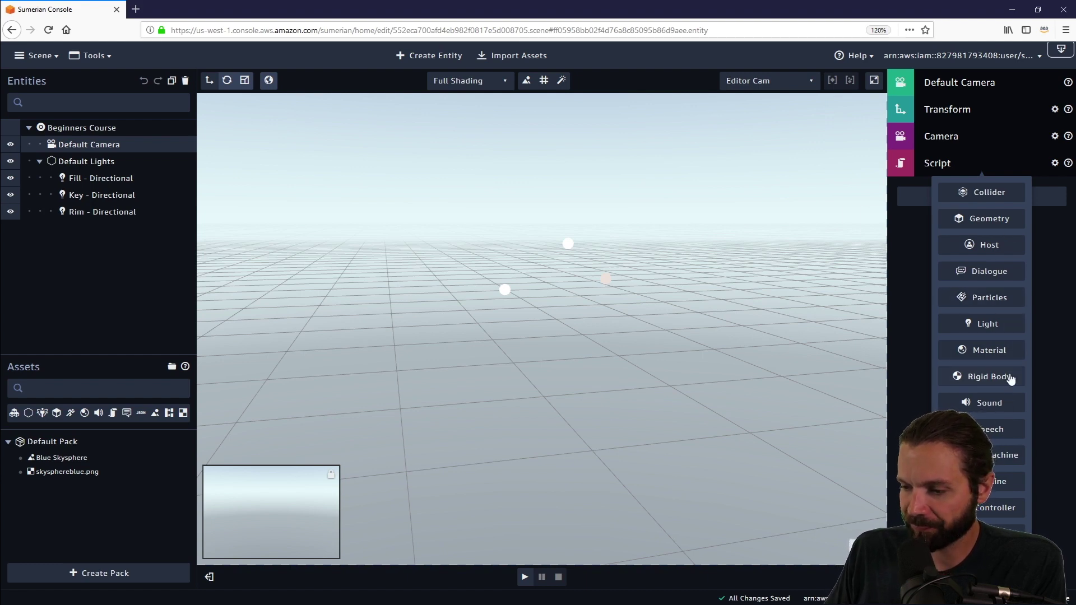
click(898, 260)
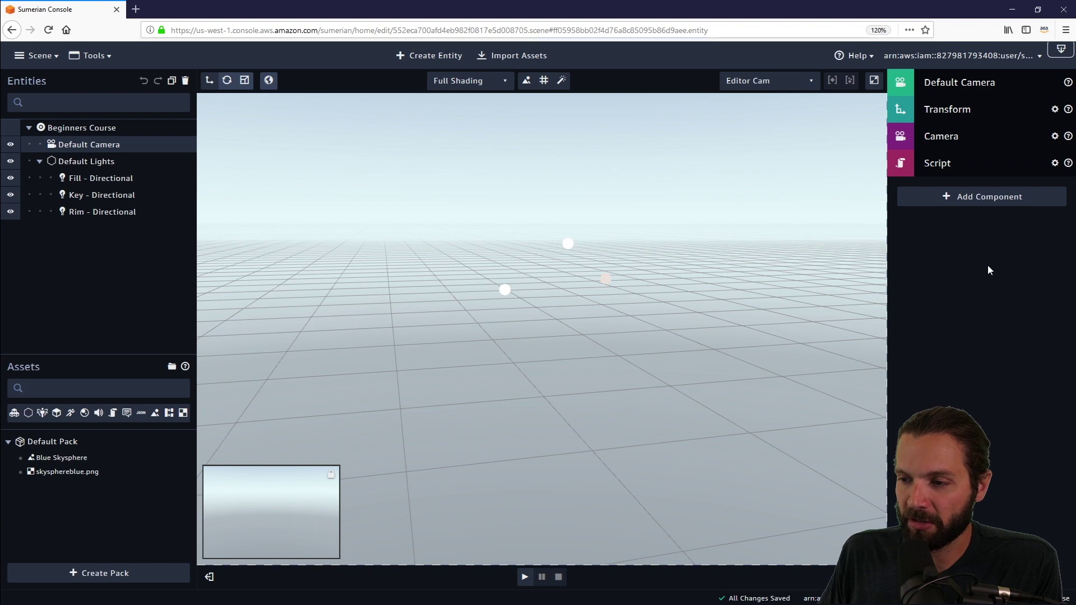
click(1003, 198)
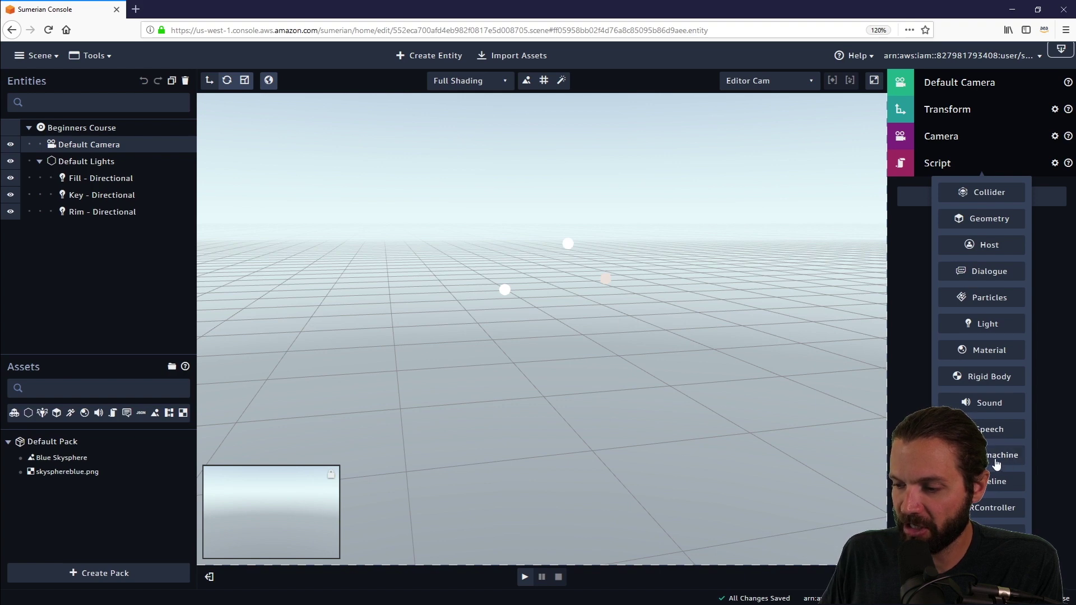
click(917, 281)
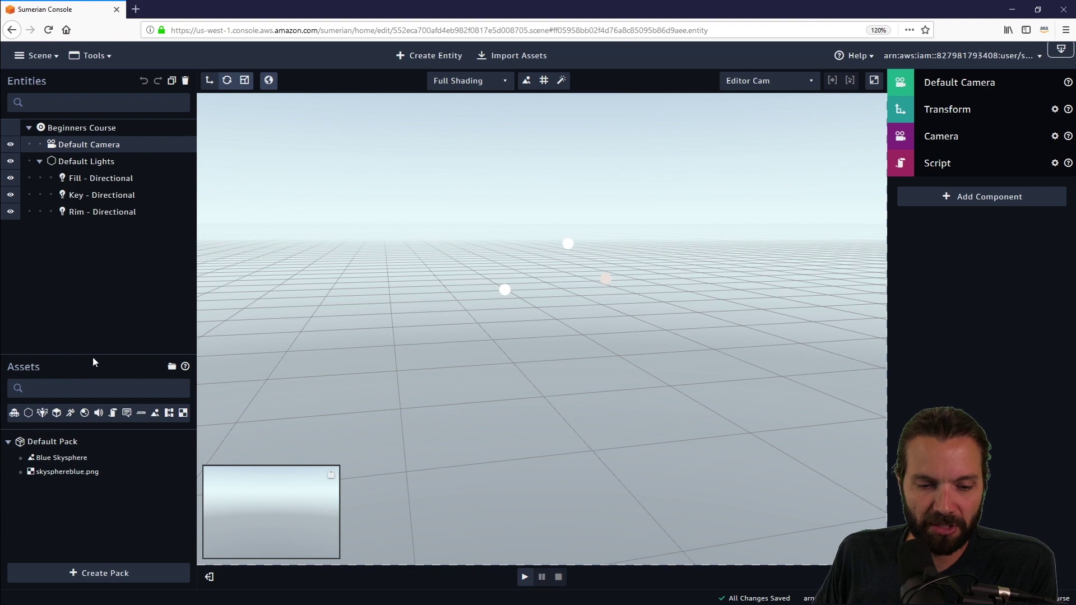
Step: Drag the Entities/Assets divider upward so the Assets panel is taller
drag(91, 353, 93, 308)
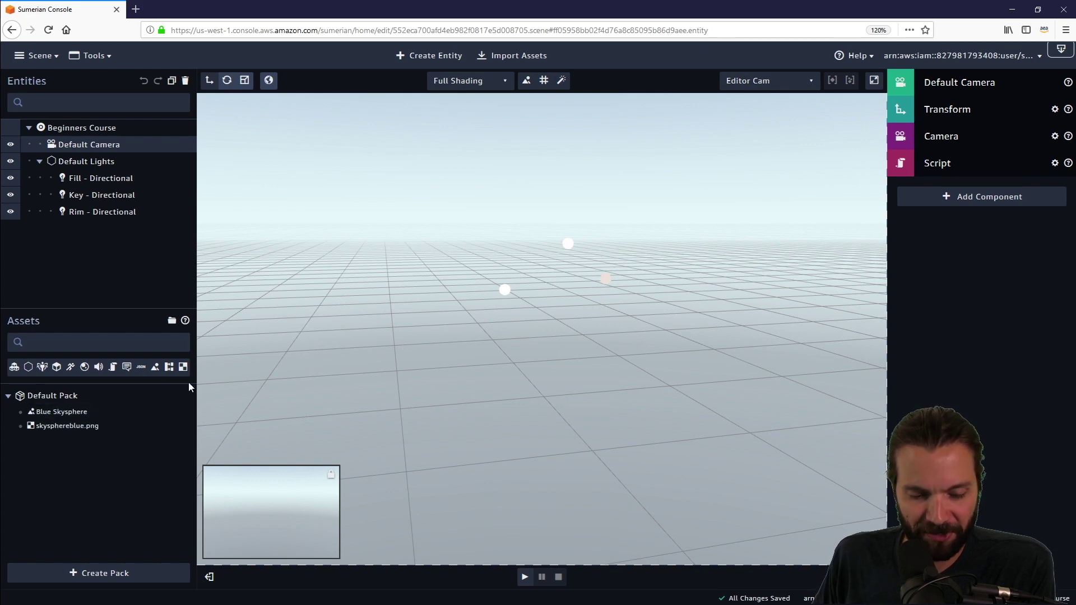
mouse_move(159, 397)
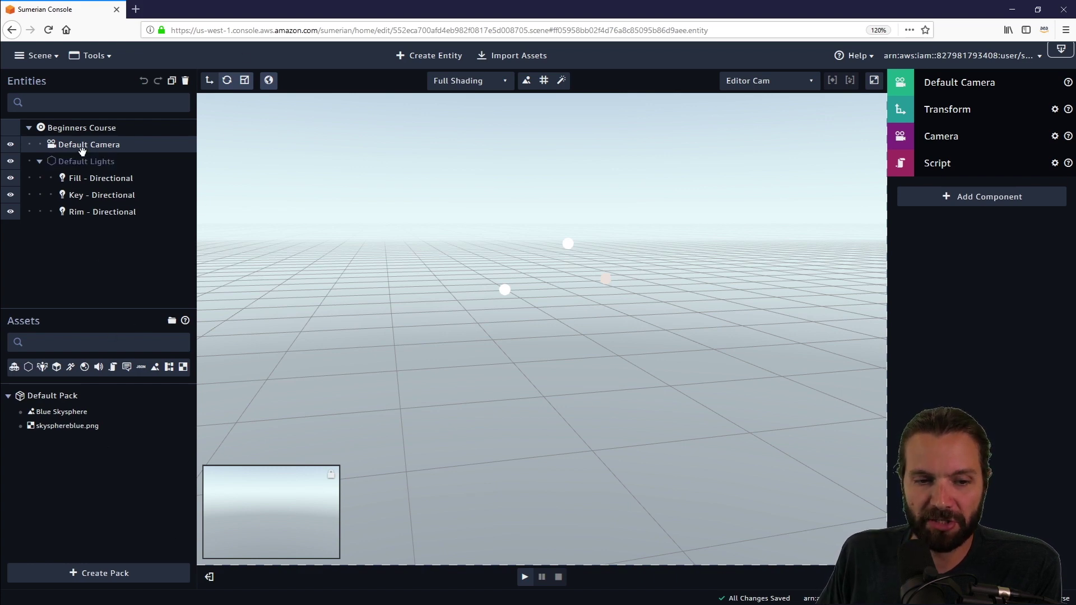
Step: Orbit around the scene's lights and show the Default Camera's transform values
click(79, 127)
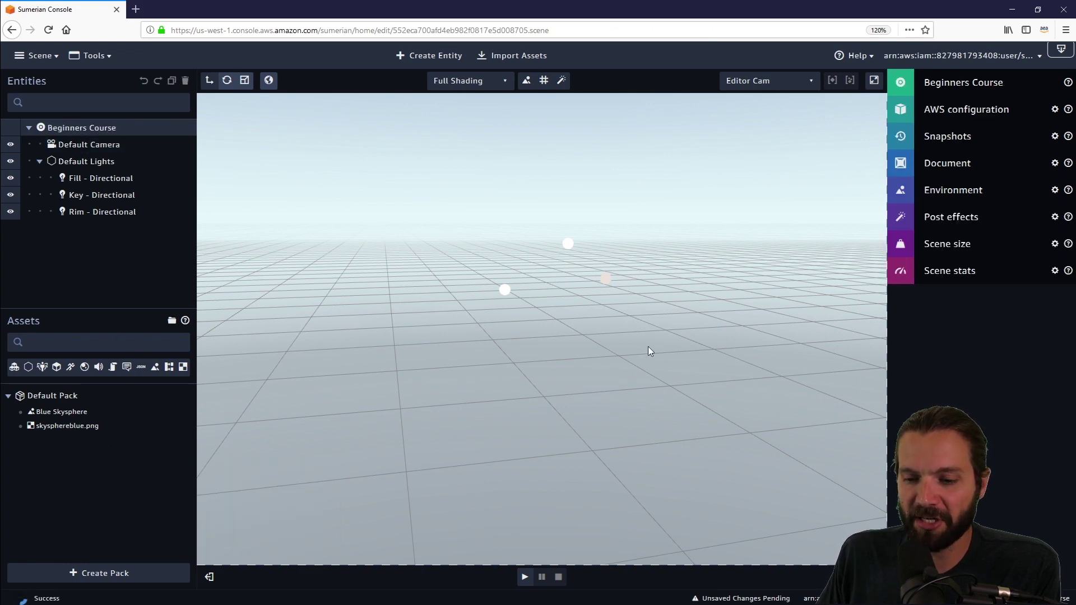
drag(715, 334, 355, 376)
drag(647, 378, 536, 352)
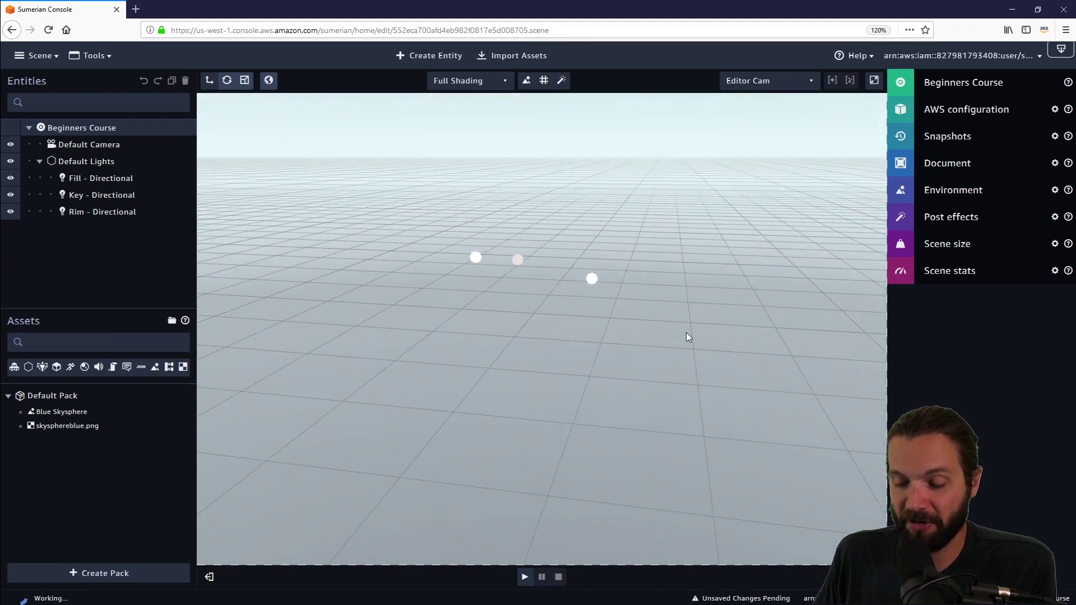
drag(756, 403, 560, 287)
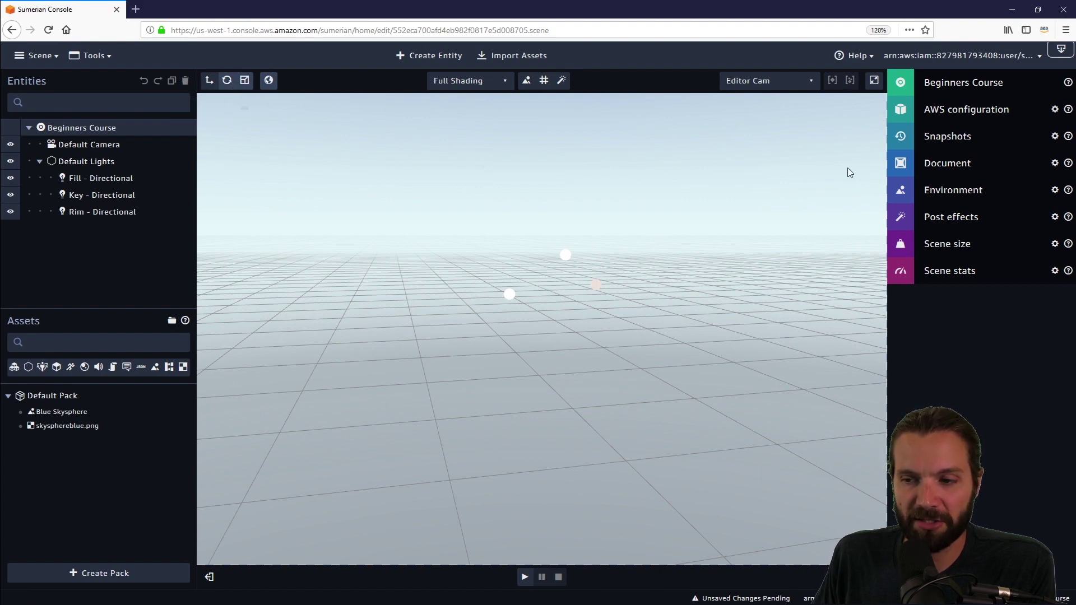
click(100, 144)
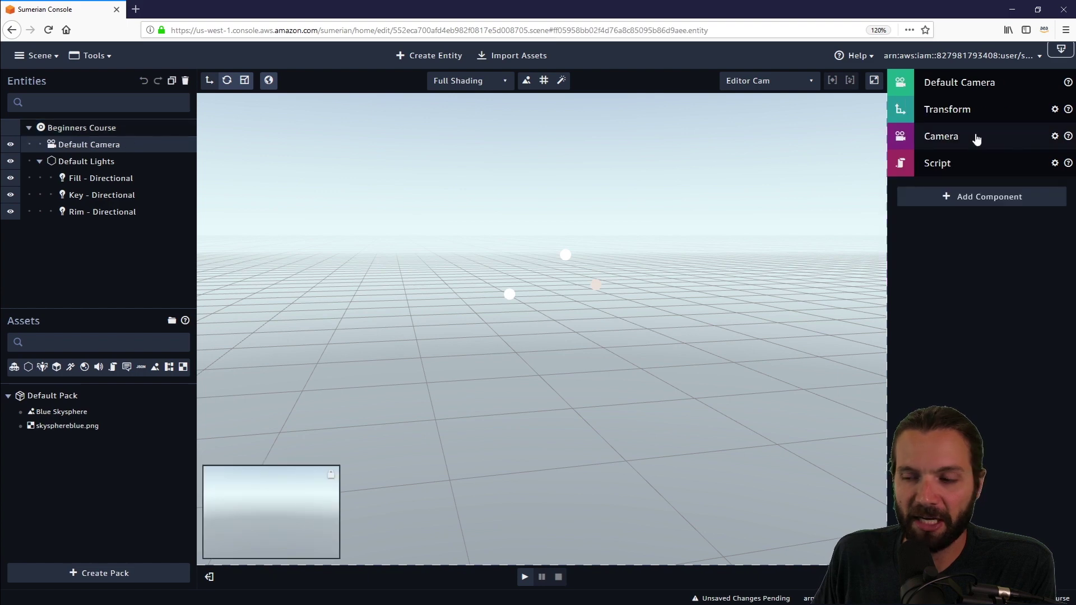
click(1012, 111)
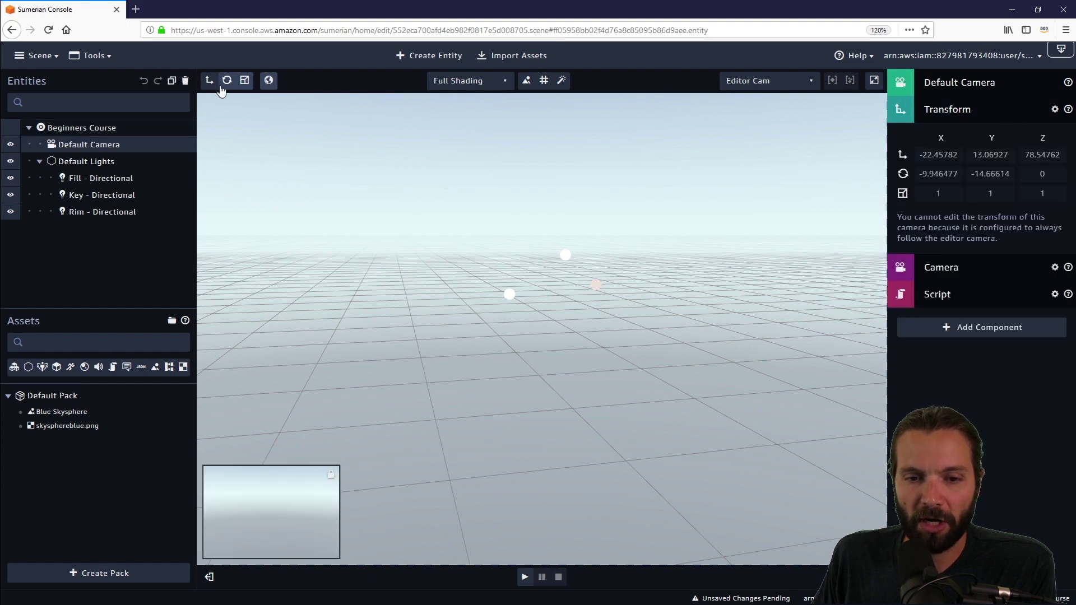
Step: Move the Fill - Directional light along Y and Z to -7.815357, 0.1593443, 3.596384
click(100, 177)
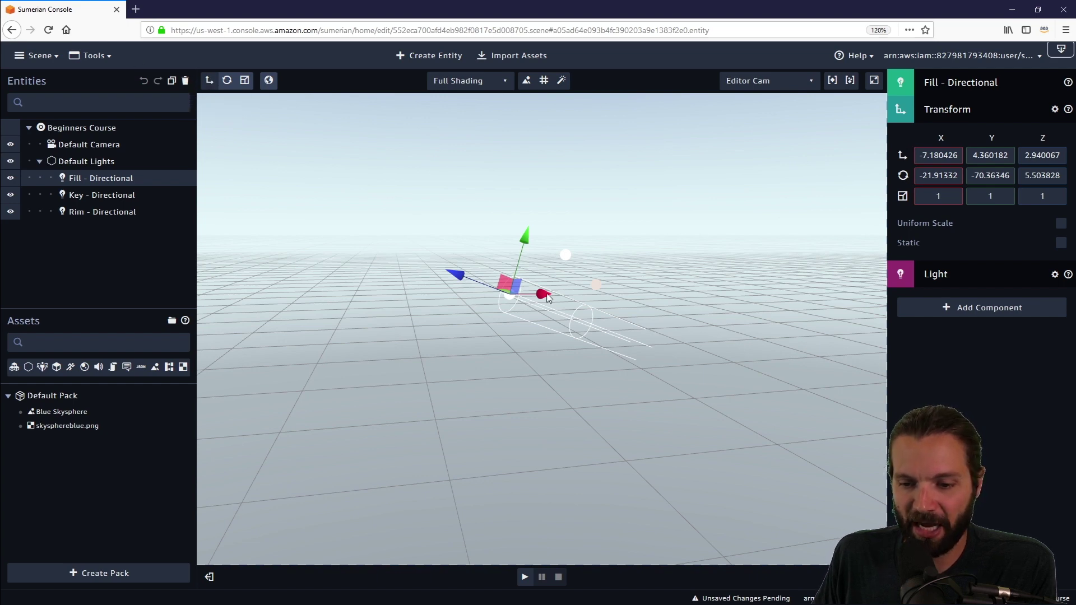
click(227, 82)
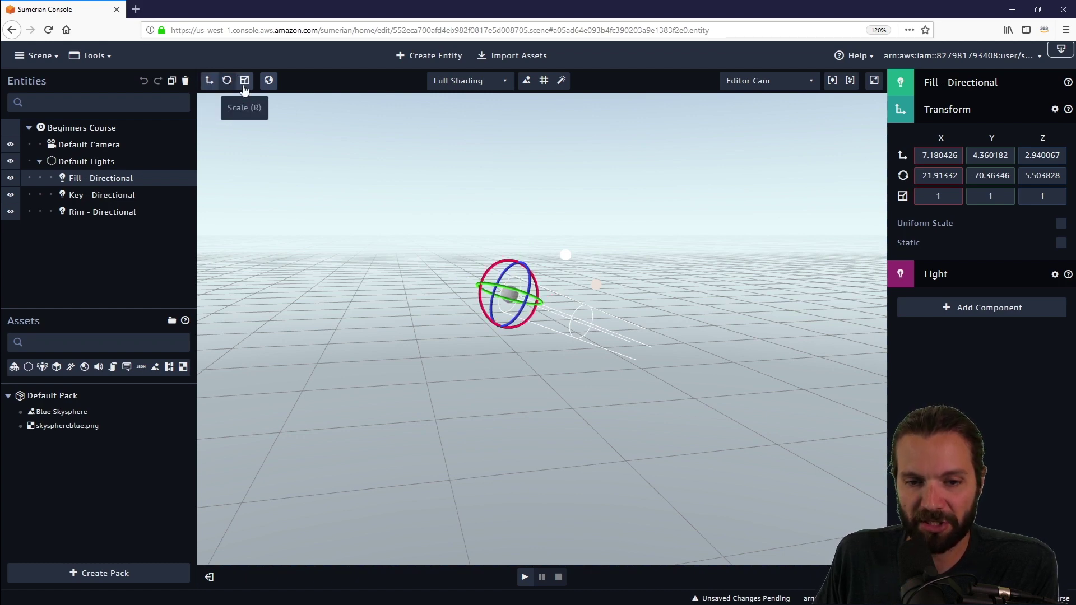
click(244, 81)
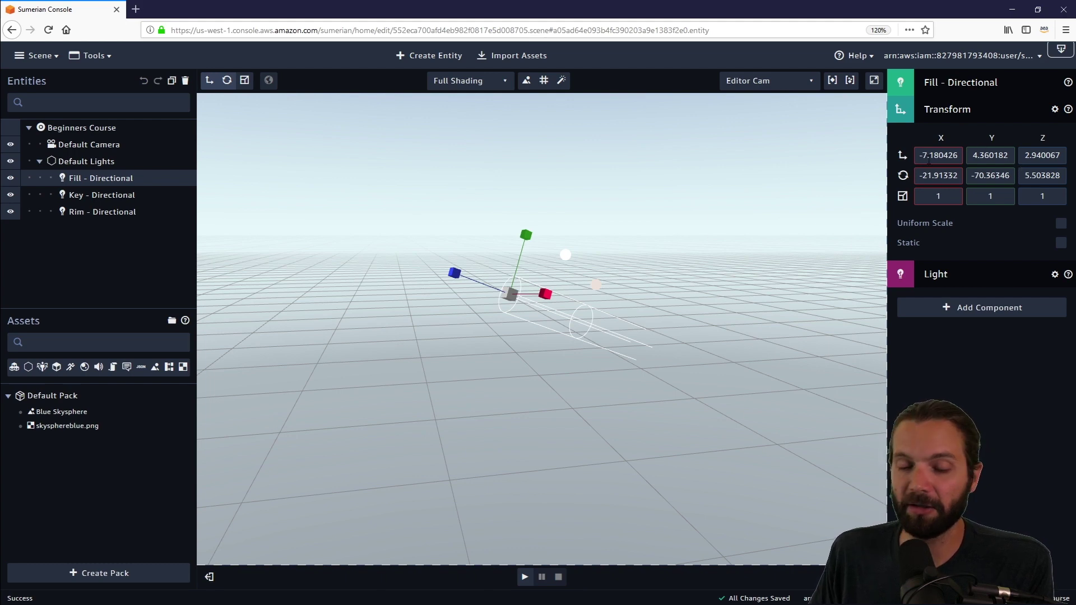
click(209, 80)
drag(527, 242, 520, 271)
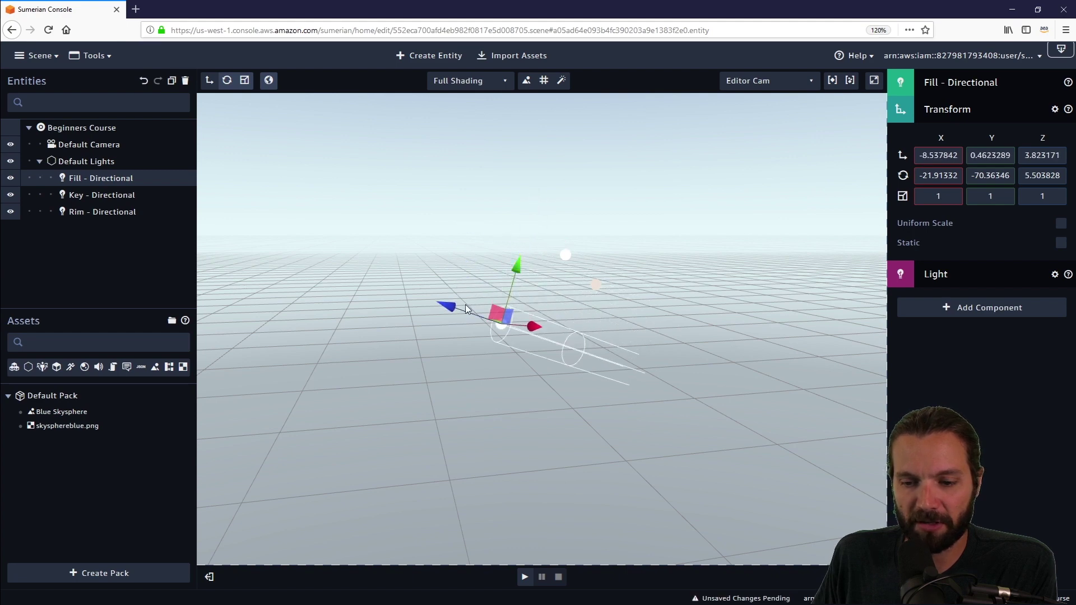
mouse_move(464, 304)
mouse_down()
mouse_move(383, 283)
mouse_move(457, 293)
mouse_move(468, 306)
mouse_up()
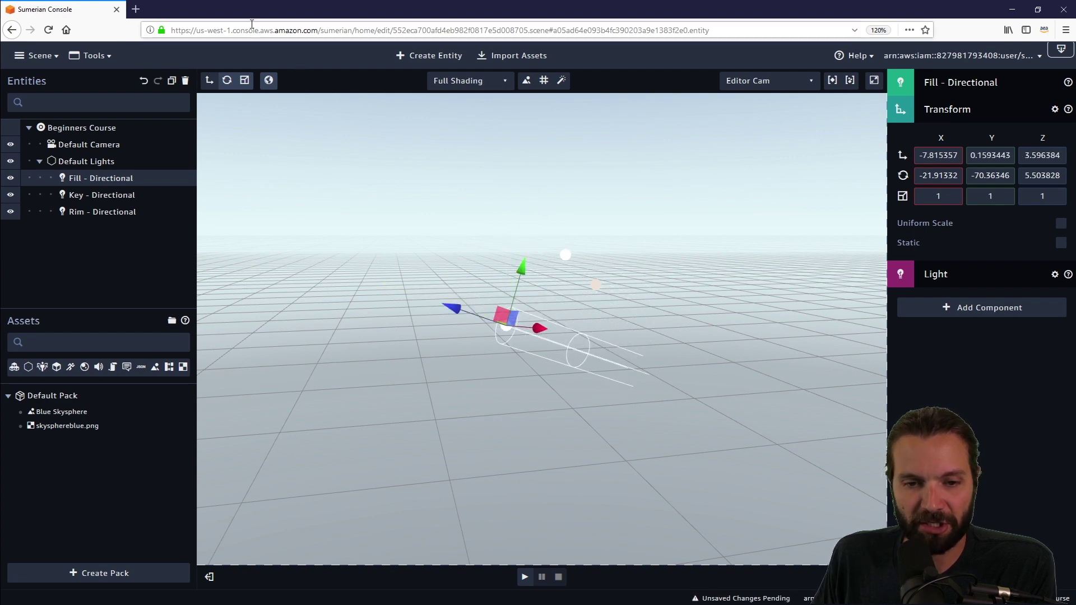
Step: Align the gizmo to global axes and keep the shading mode on Full Shading
click(268, 82)
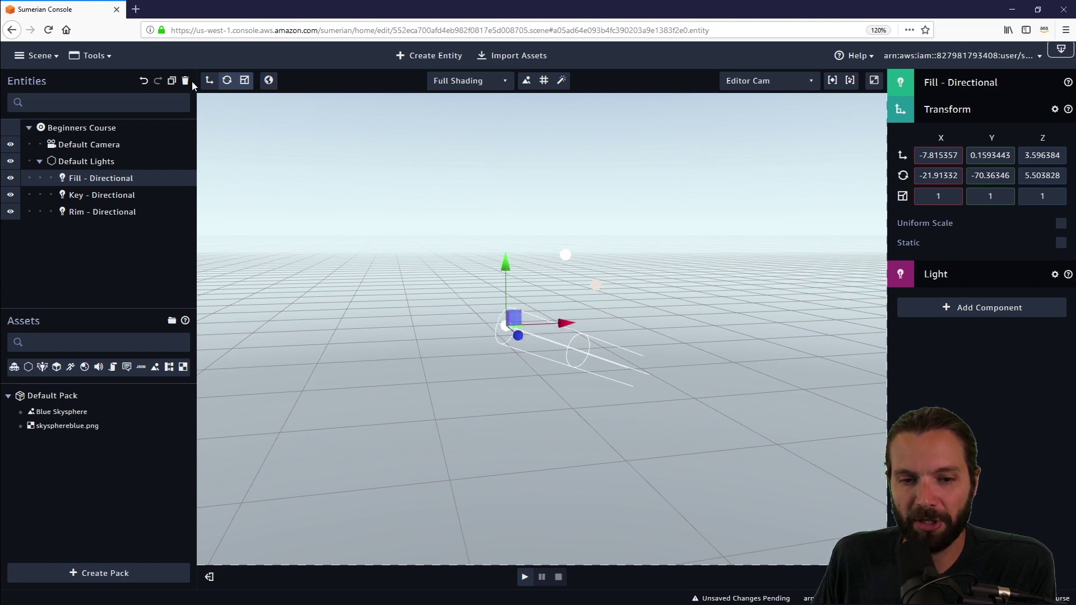
click(269, 81)
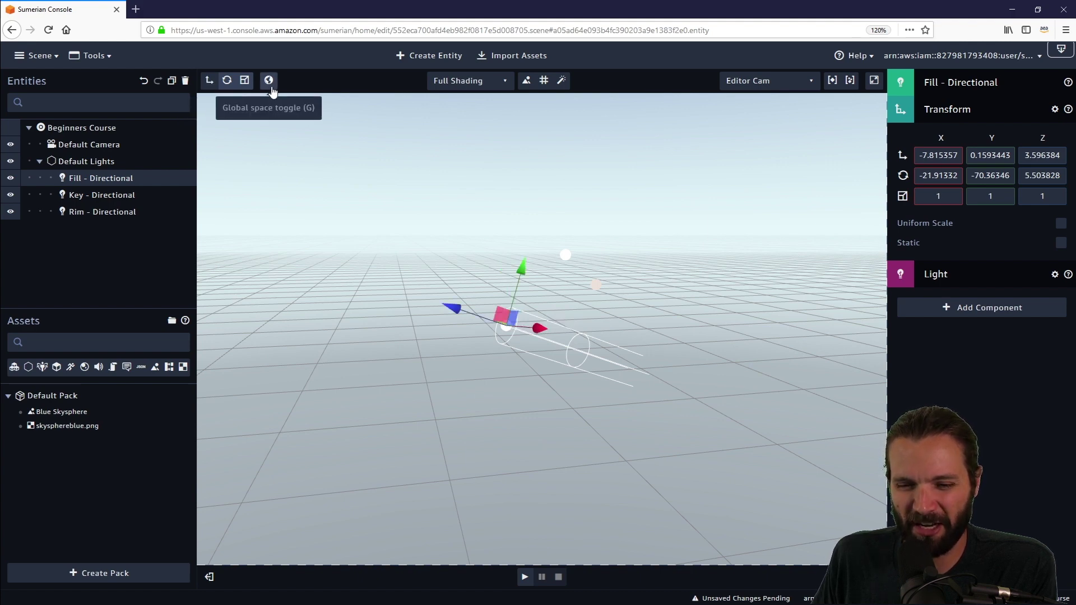
click(271, 86)
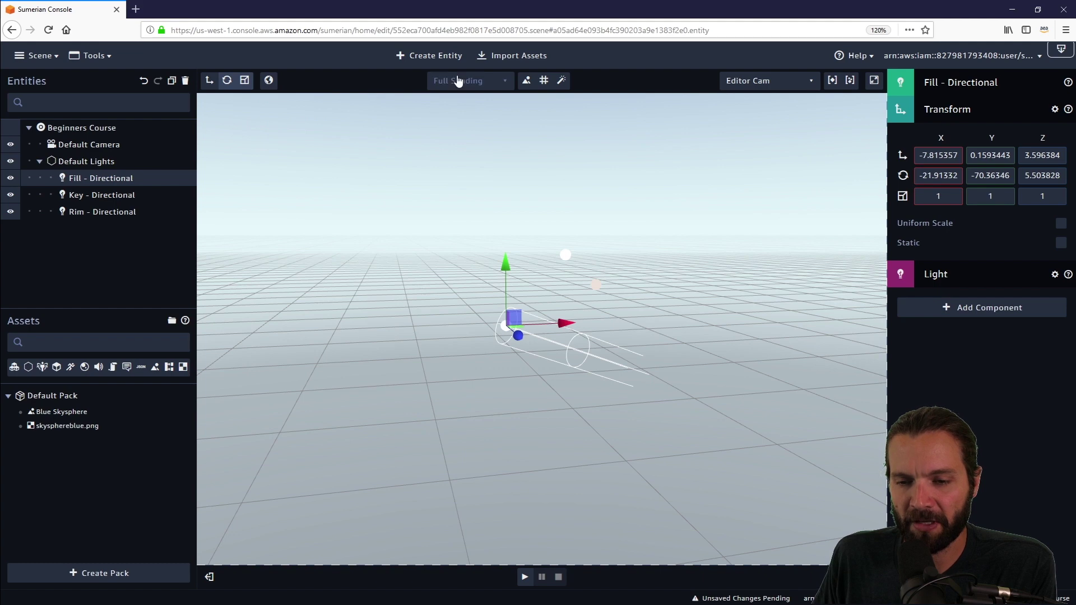
click(486, 83)
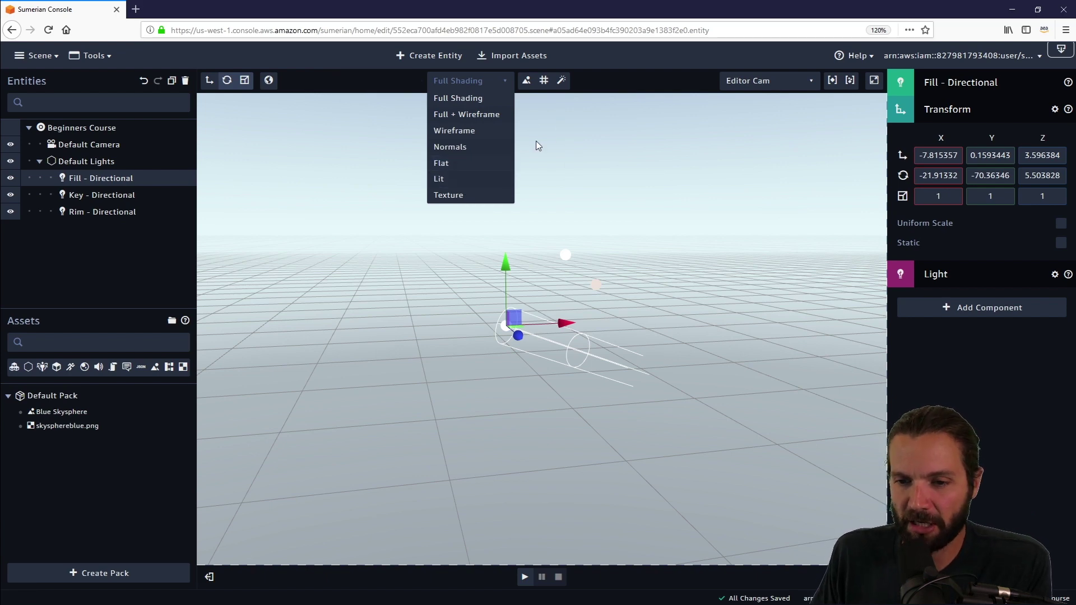
click(381, 90)
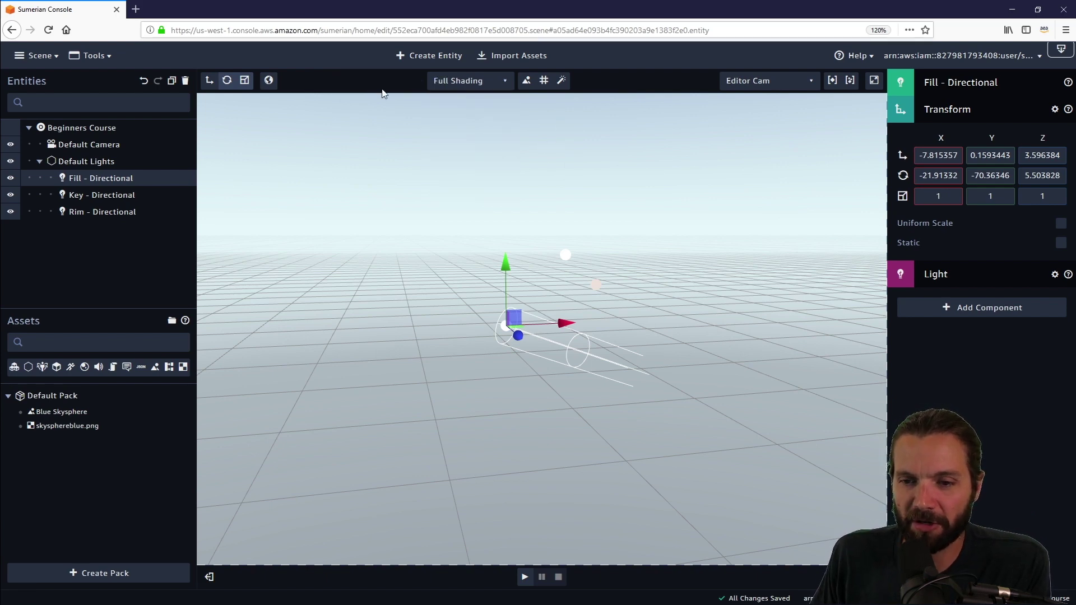
click(527, 83)
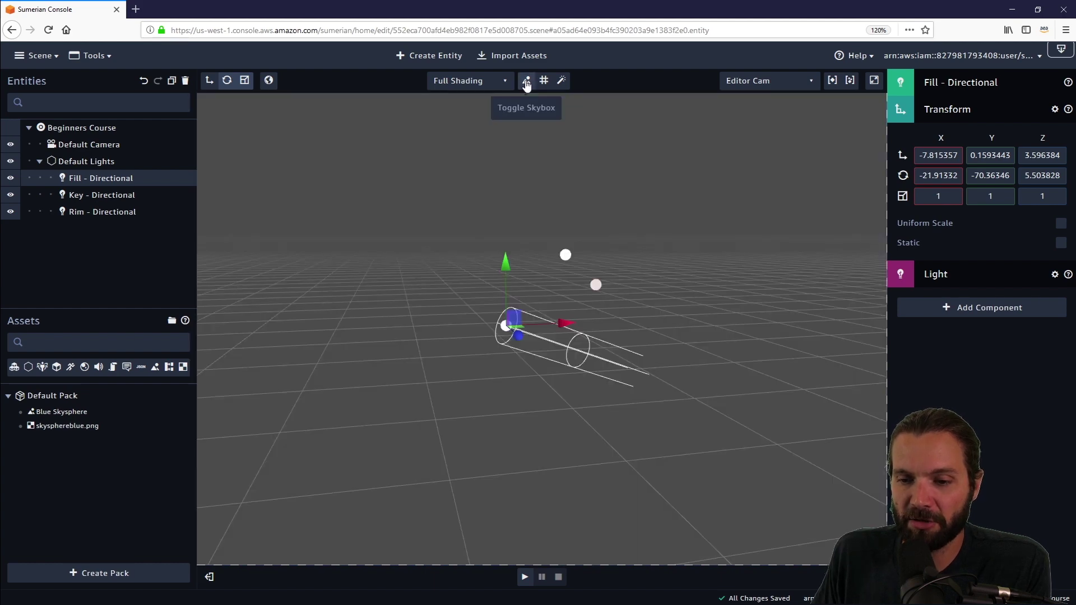
click(527, 83)
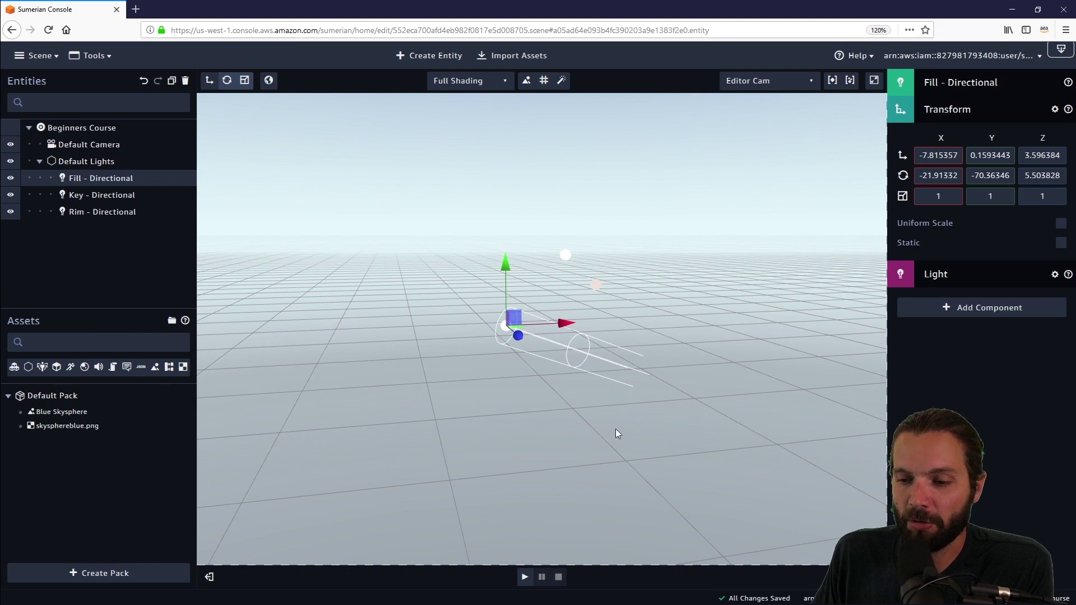
drag(615, 433, 523, 415)
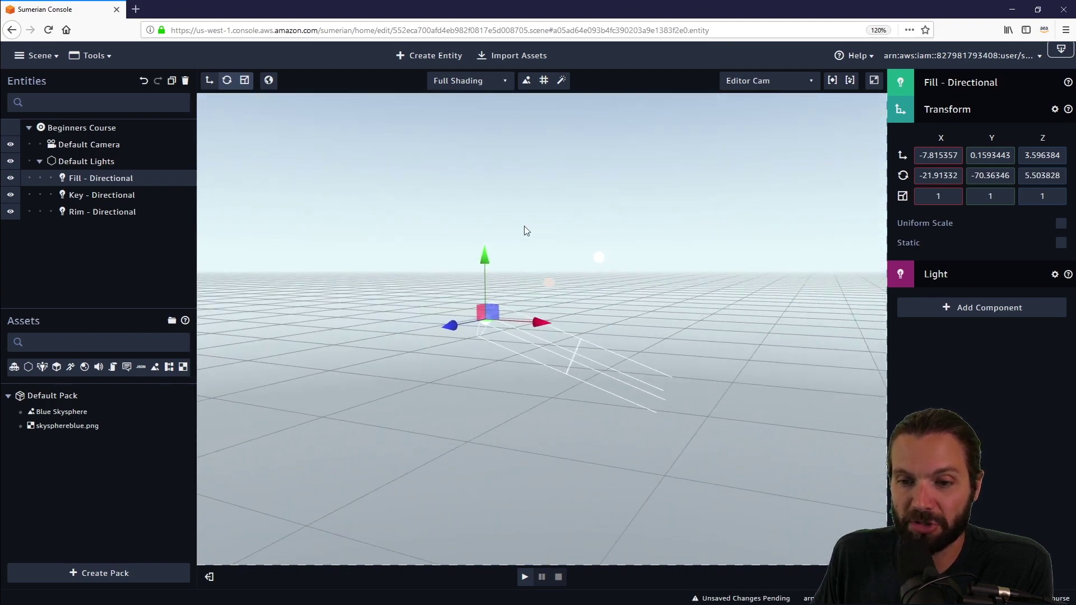
click(543, 81)
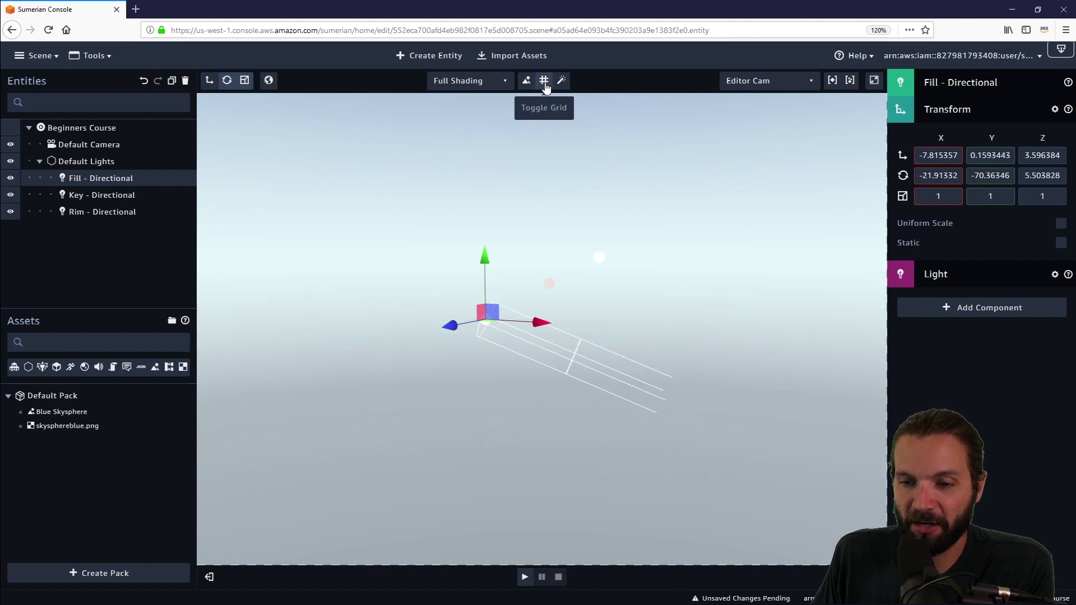
drag(594, 213, 633, 201)
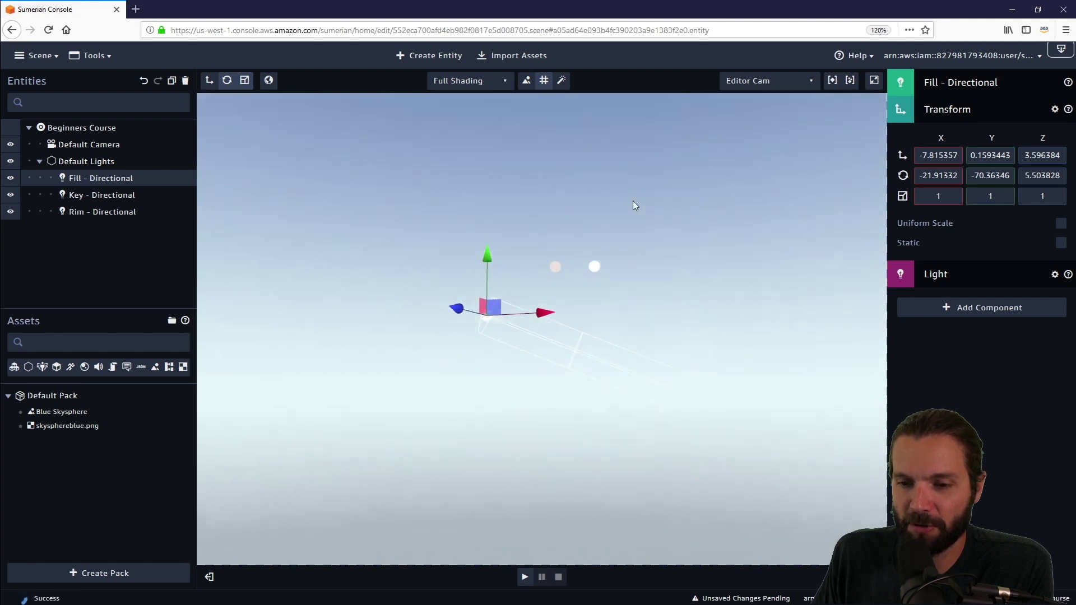
click(543, 81)
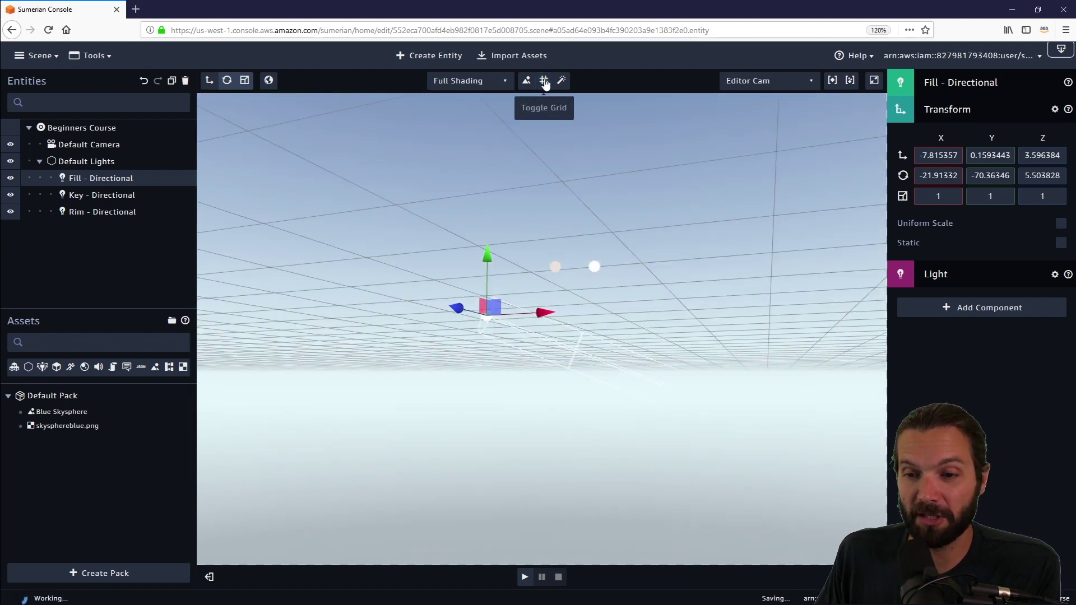
drag(576, 229, 581, 293)
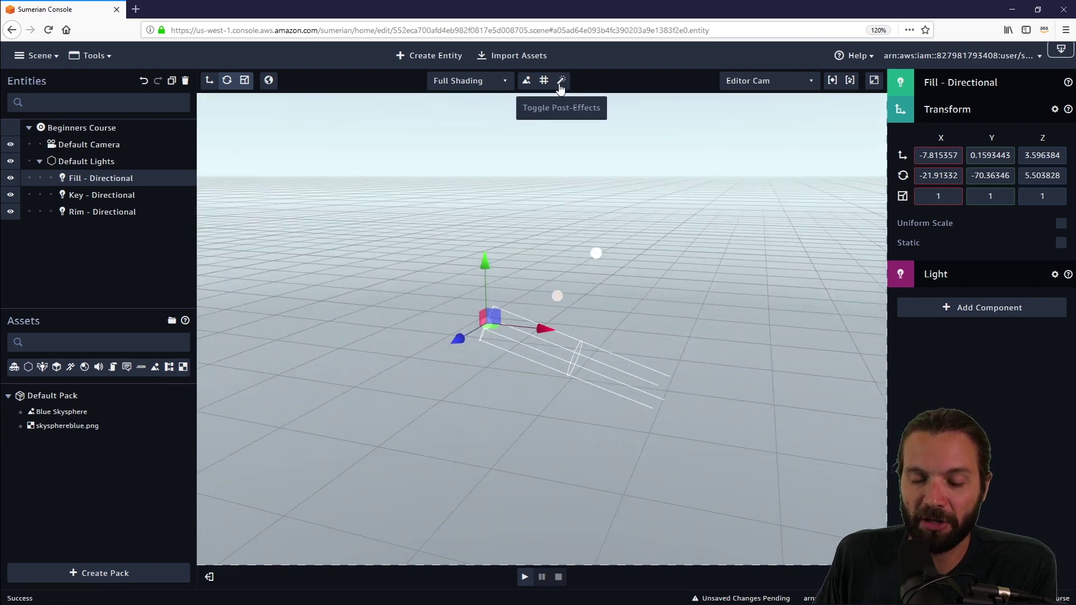
click(790, 84)
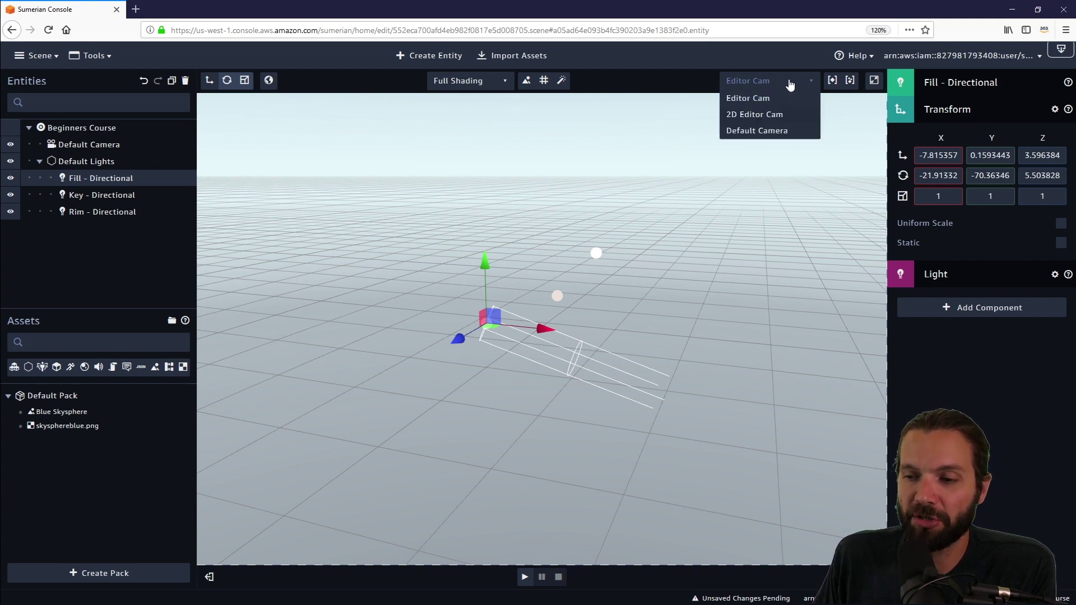
click(747, 84)
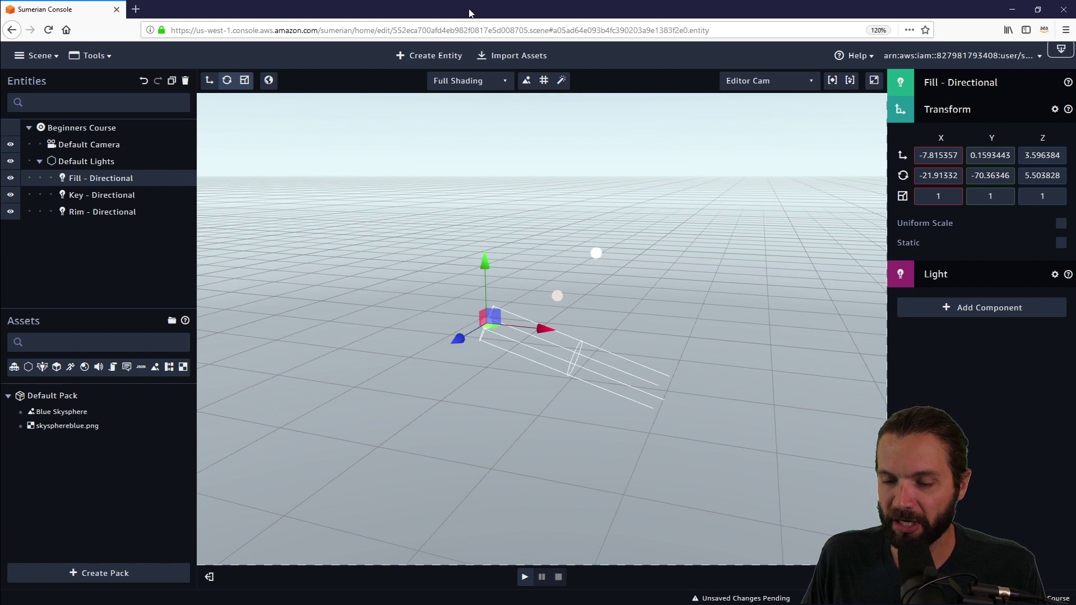
Step: Add a Box cube entity at the origin and frame the view on it
click(432, 55)
click(410, 228)
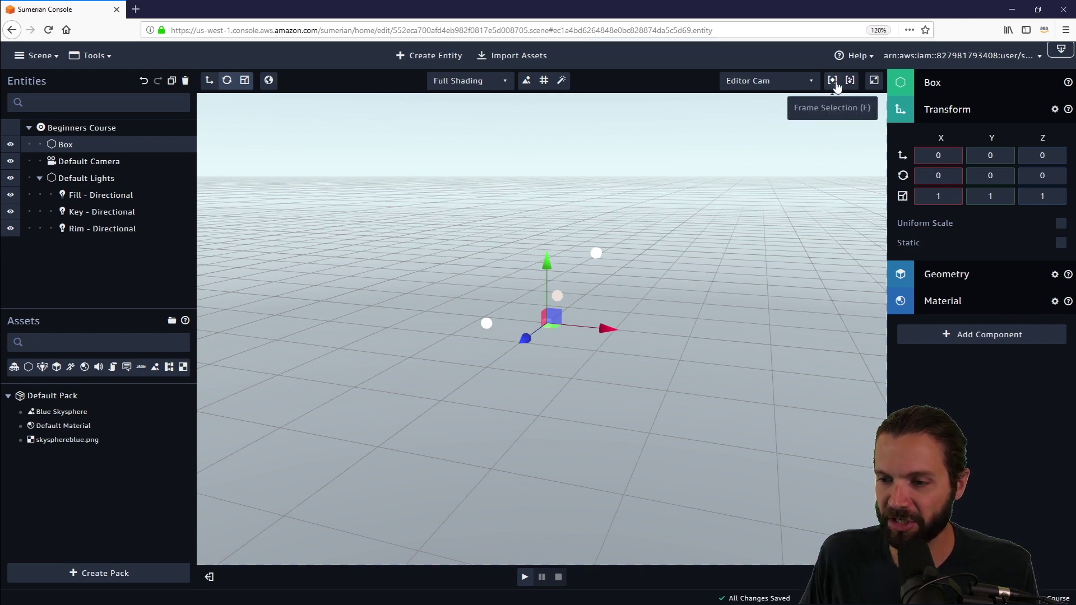
click(720, 310)
click(90, 163)
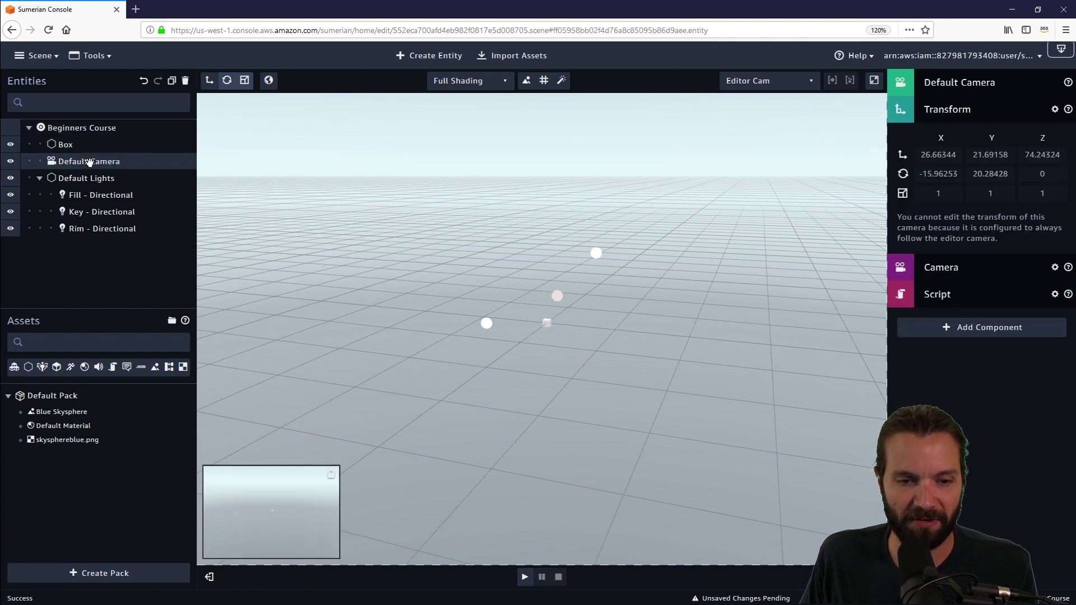
click(84, 144)
key(f)
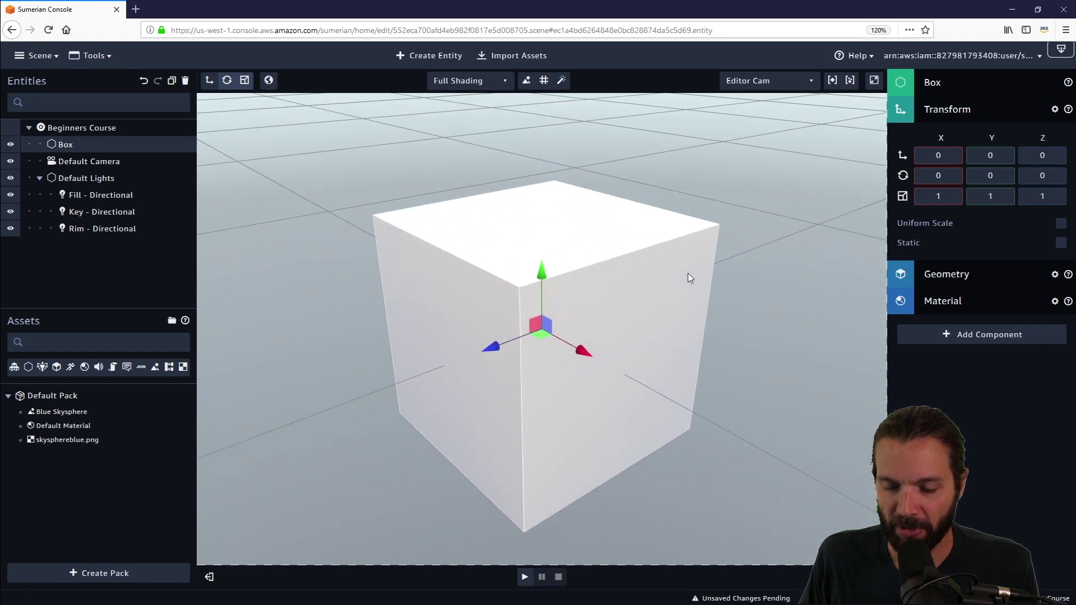
Step: Orbit and zoom the view to look down on the Box
drag(678, 358, 641, 322)
scroll(586, 298, down, 5)
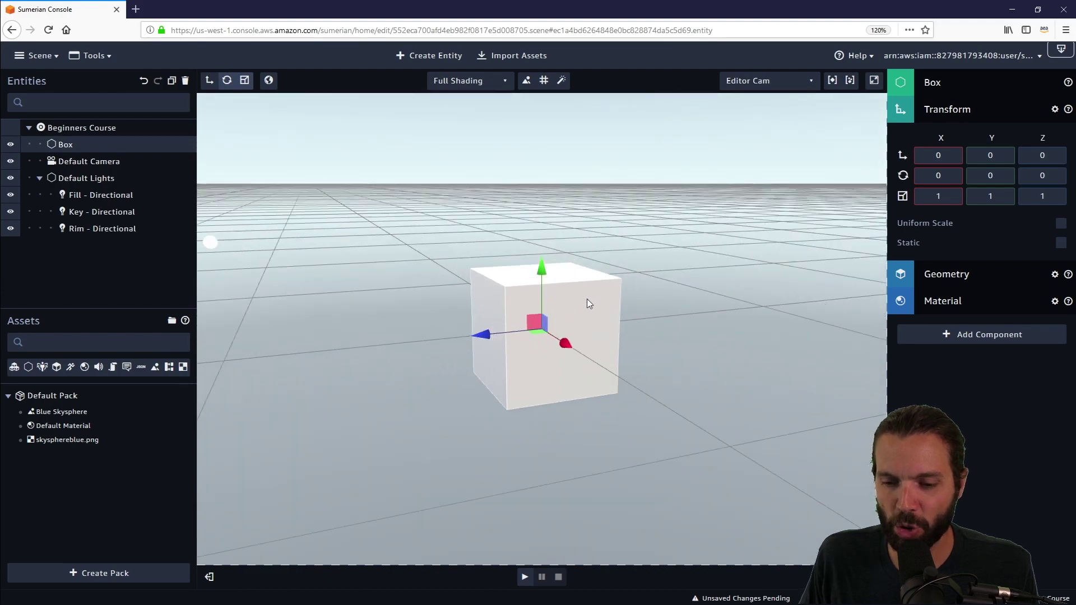
scroll(637, 296, down, 3)
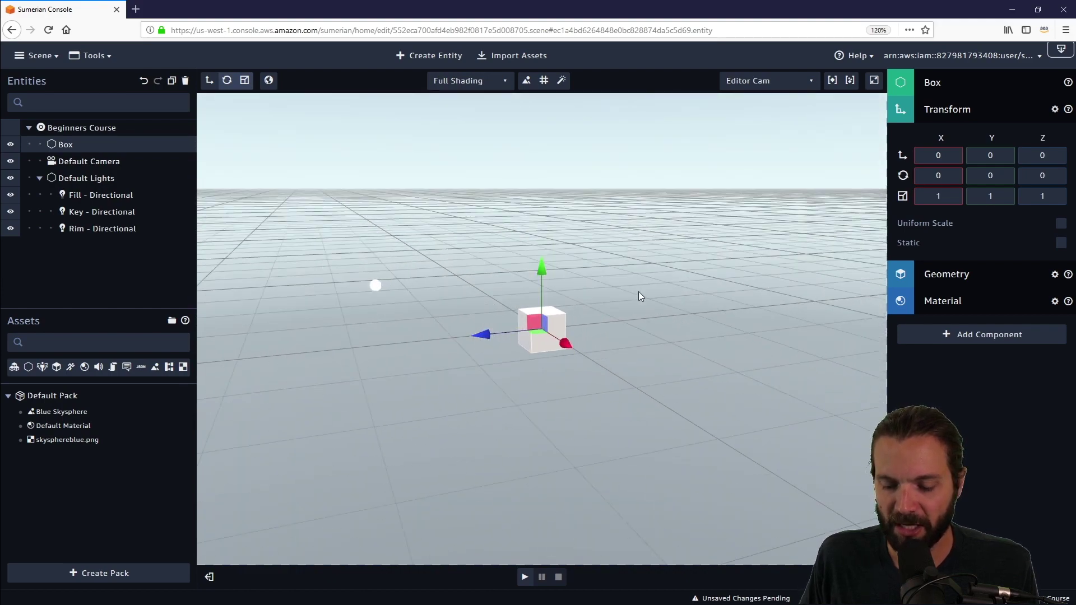
mouse_move(649, 286)
mouse_down()
mouse_move(598, 315)
mouse_move(466, 303)
mouse_move(463, 292)
mouse_move(665, 294)
mouse_up()
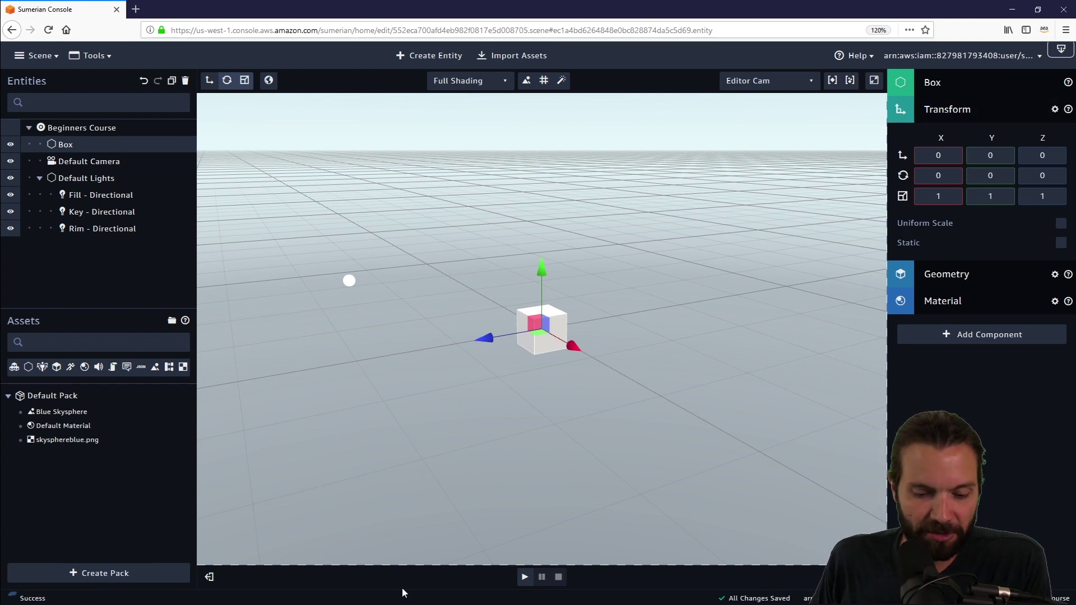
drag(581, 511, 610, 465)
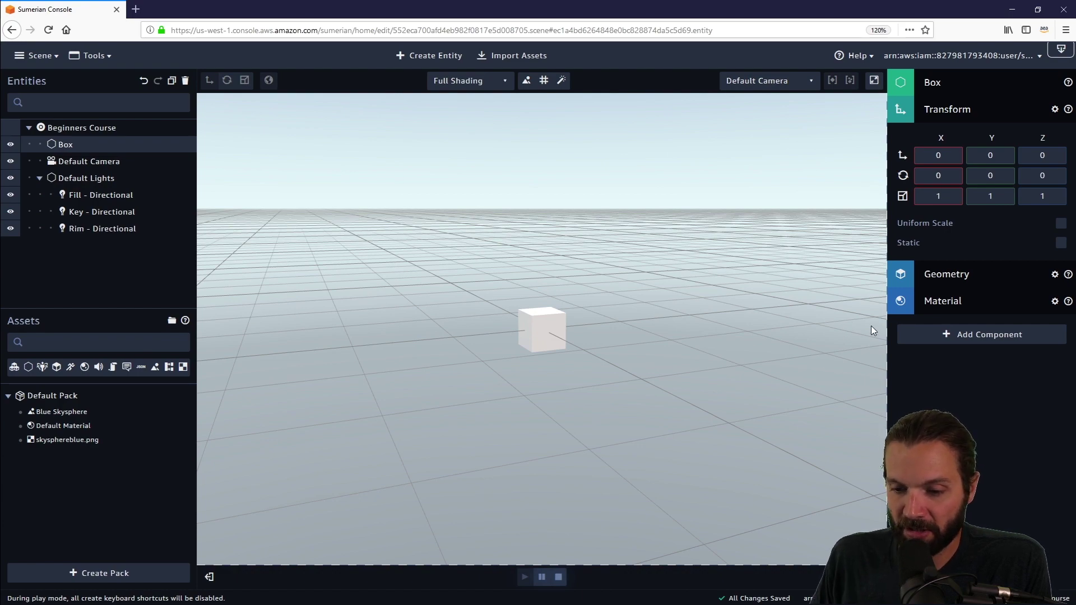
Step: Orbit the play camera around the box, from high views down to sky-level angles
drag(745, 346, 542, 354)
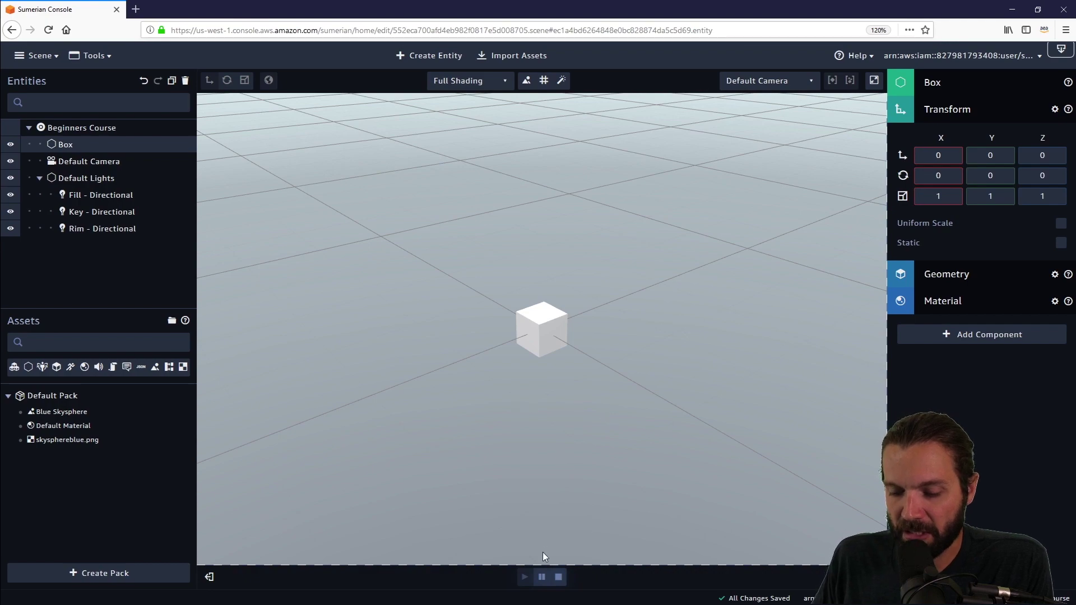
drag(674, 438, 703, 349)
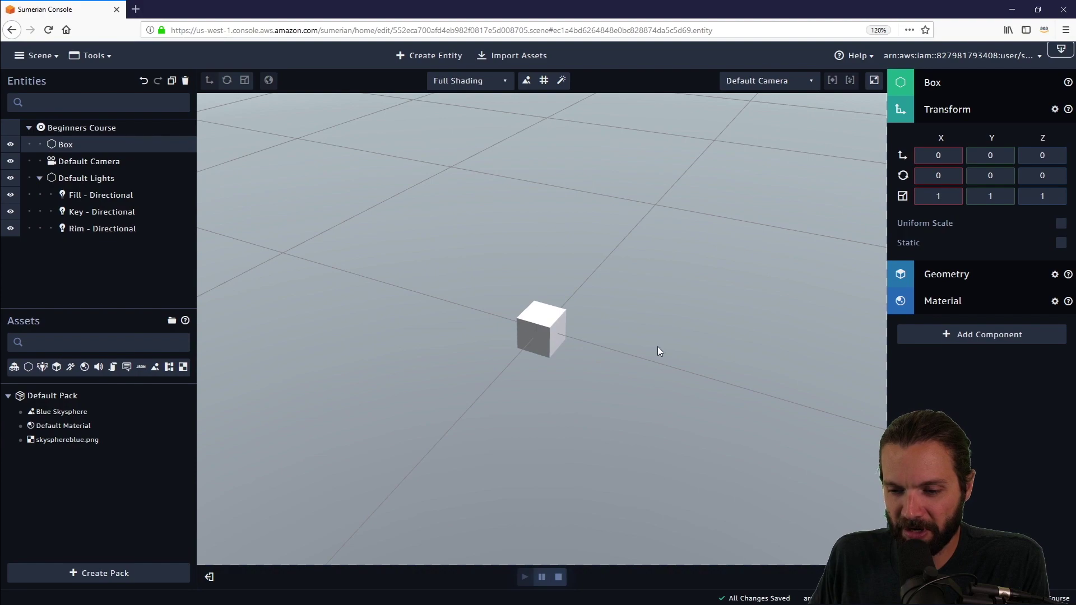
drag(717, 404, 698, 382)
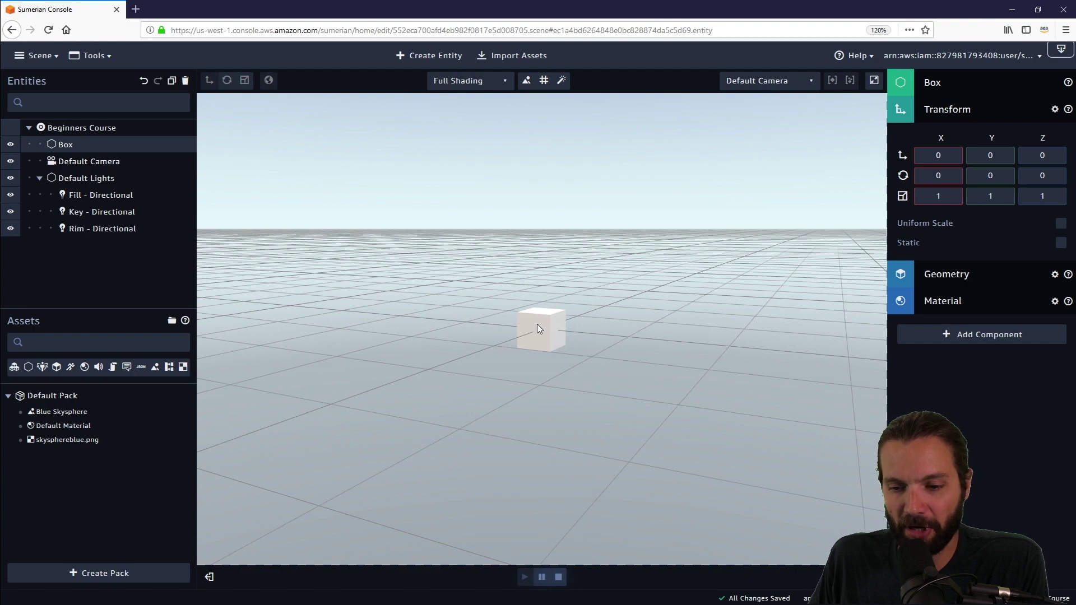
drag(646, 359, 579, 368)
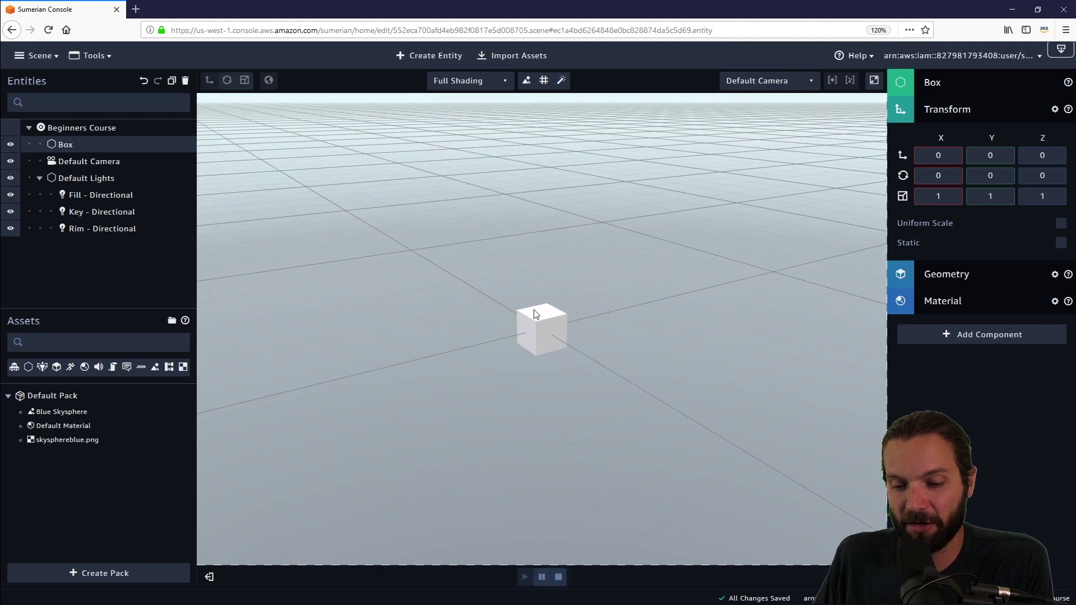
drag(683, 456, 621, 443)
Step: Stop play mode and move the Box along Y, X and Z to 2.790304, 2.103792, -1.21127
click(558, 577)
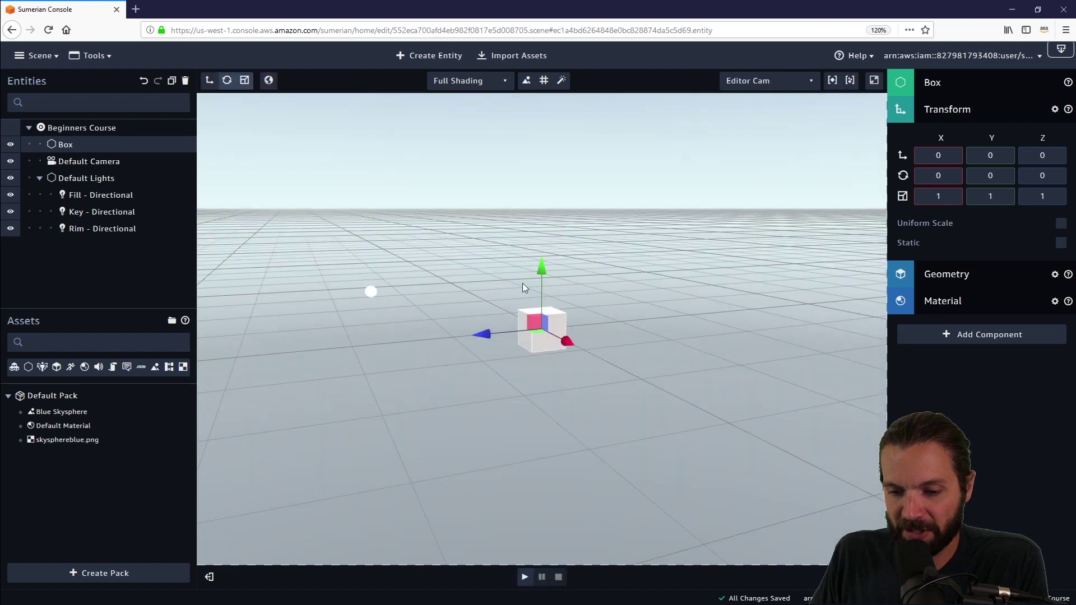
mouse_move(731, 315)
mouse_down()
mouse_move(610, 343)
mouse_move(548, 285)
mouse_move(553, 200)
mouse_up()
drag(500, 273, 466, 284)
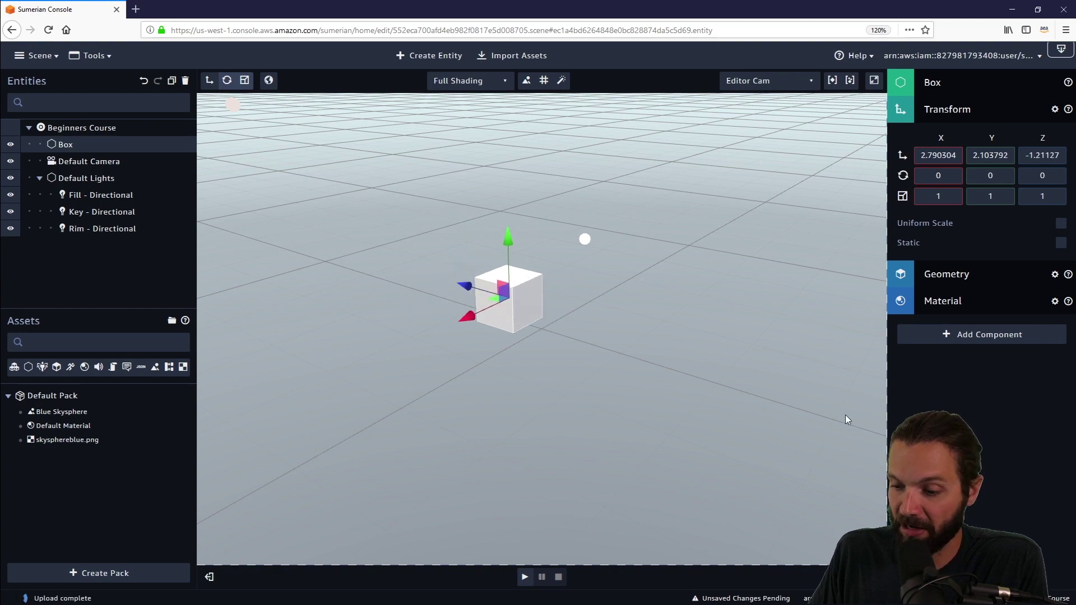
drag(845, 415, 807, 386)
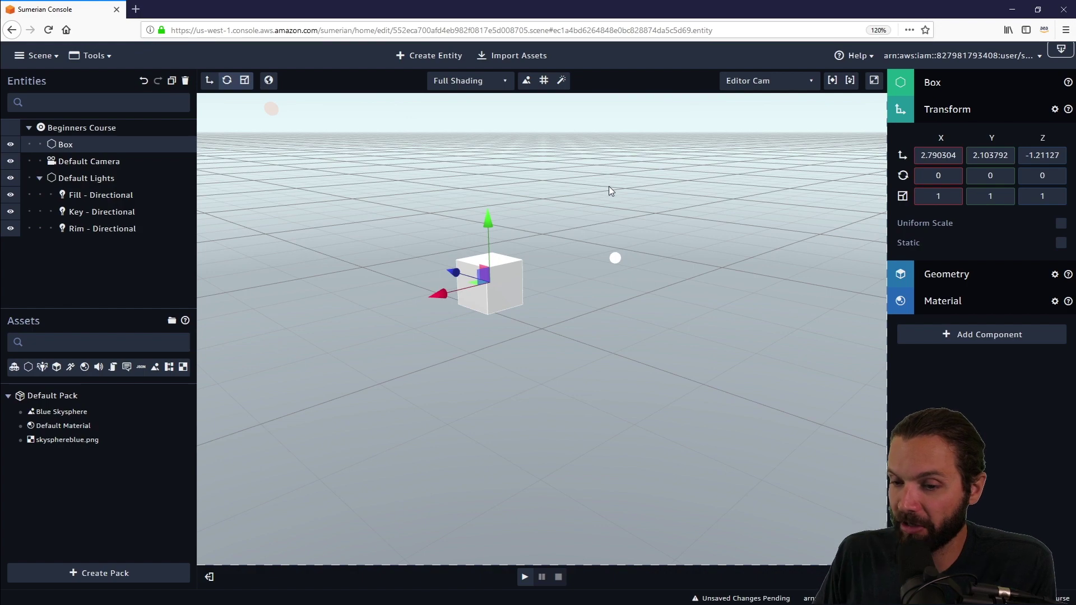
drag(560, 275, 745, 314)
scroll(745, 314, down, 3)
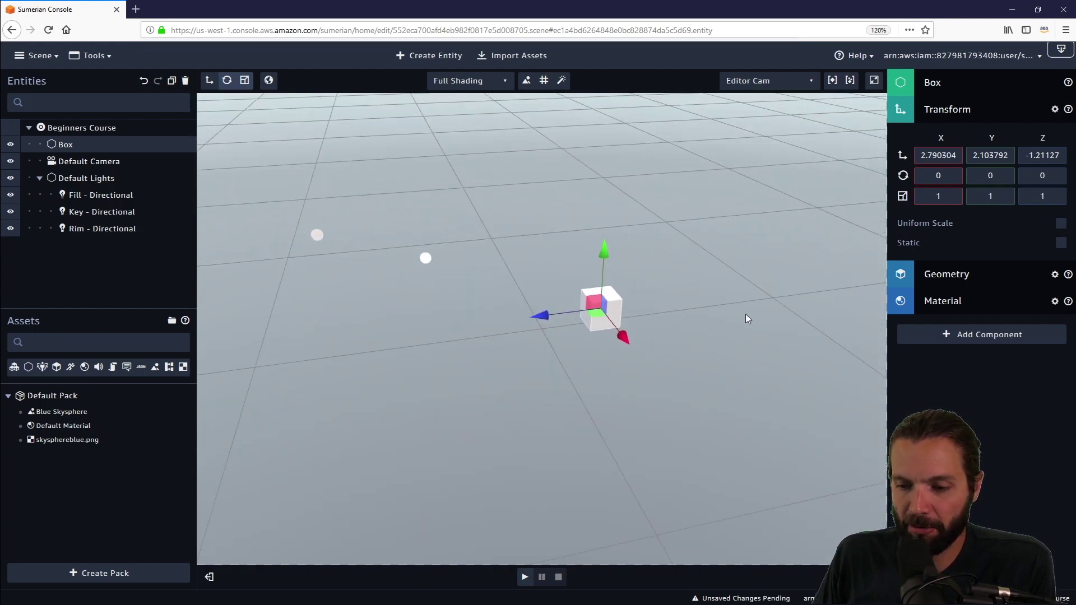
Step: Undo the Box moves back to the origin and duplicate it as Box 2
click(144, 82)
click(144, 81)
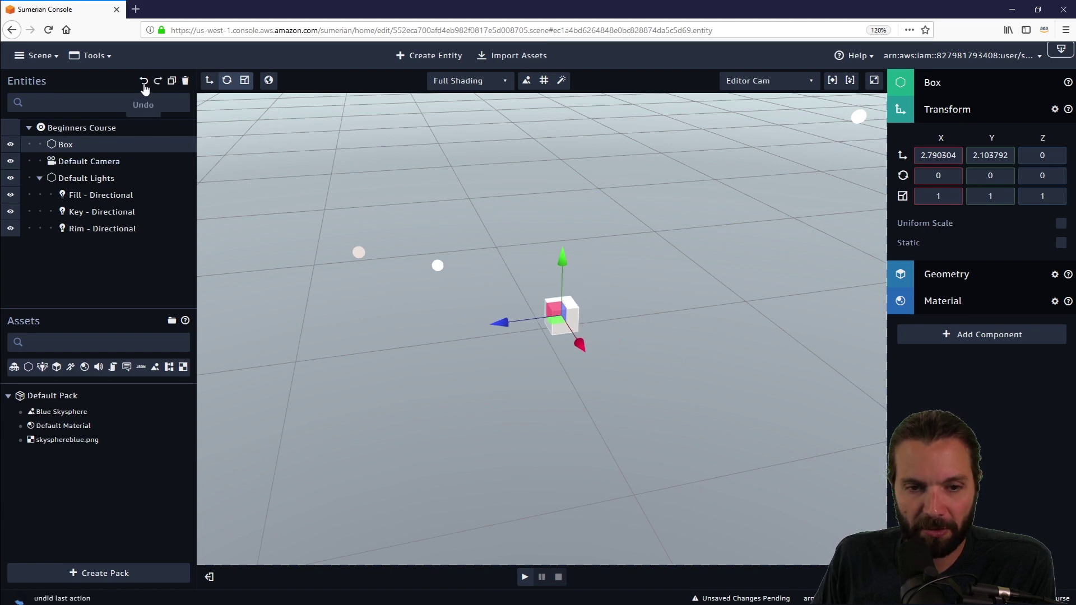
click(144, 81)
click(143, 81)
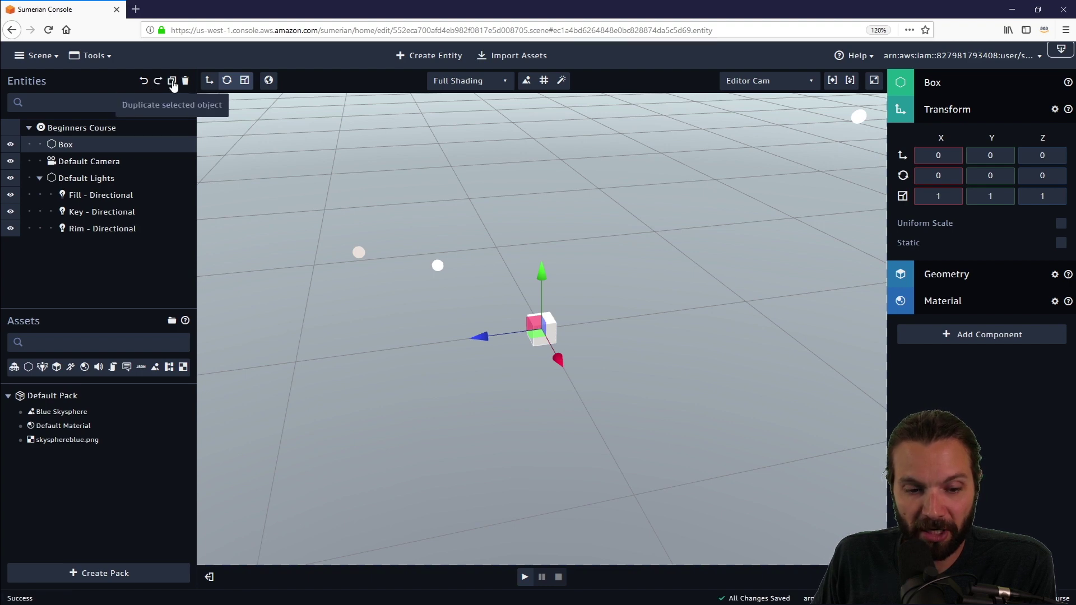
click(172, 82)
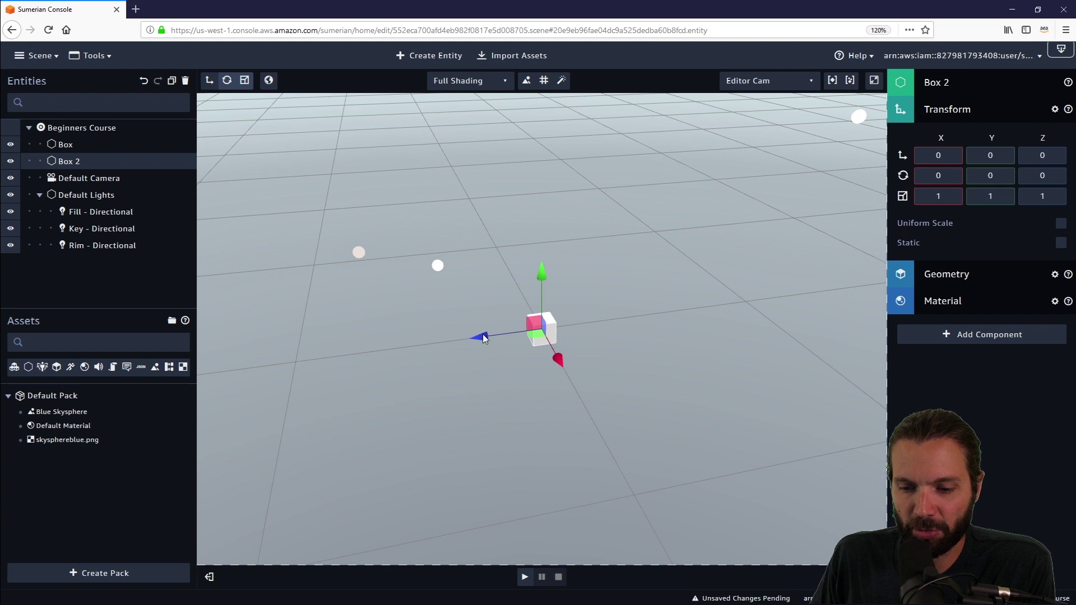
Step: Slide Box 2 along Z to 3.546103 and orbit around both boxes
drag(484, 338, 397, 346)
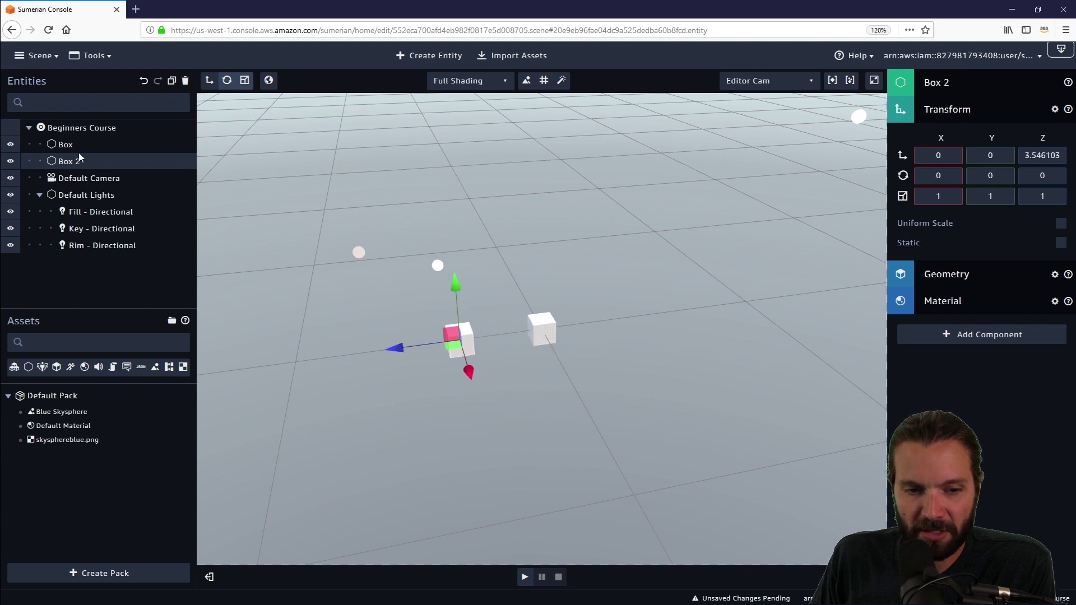
drag(573, 286, 435, 302)
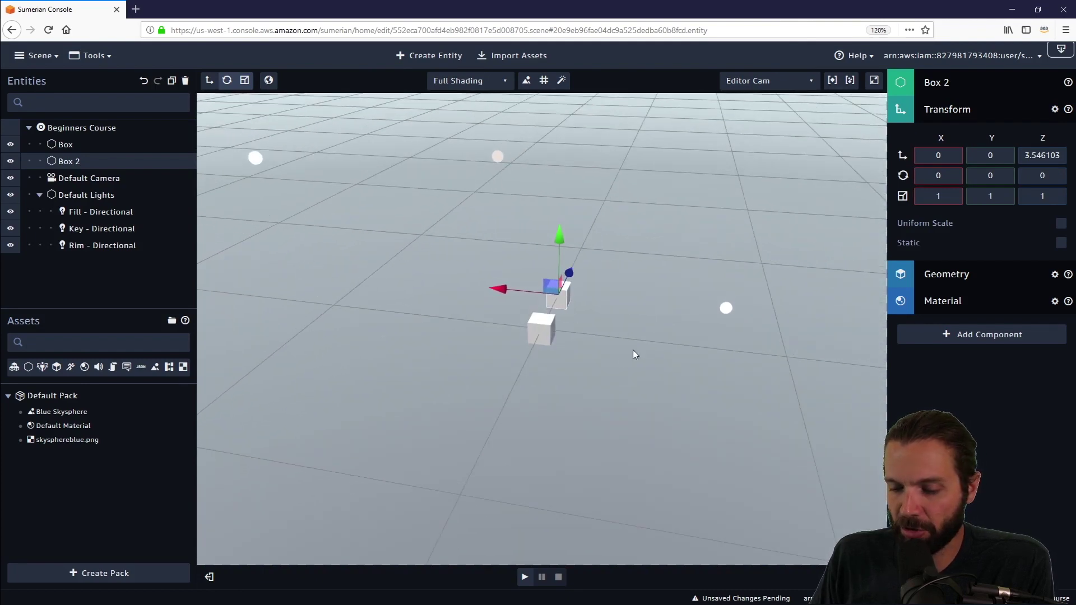
drag(633, 350, 579, 298)
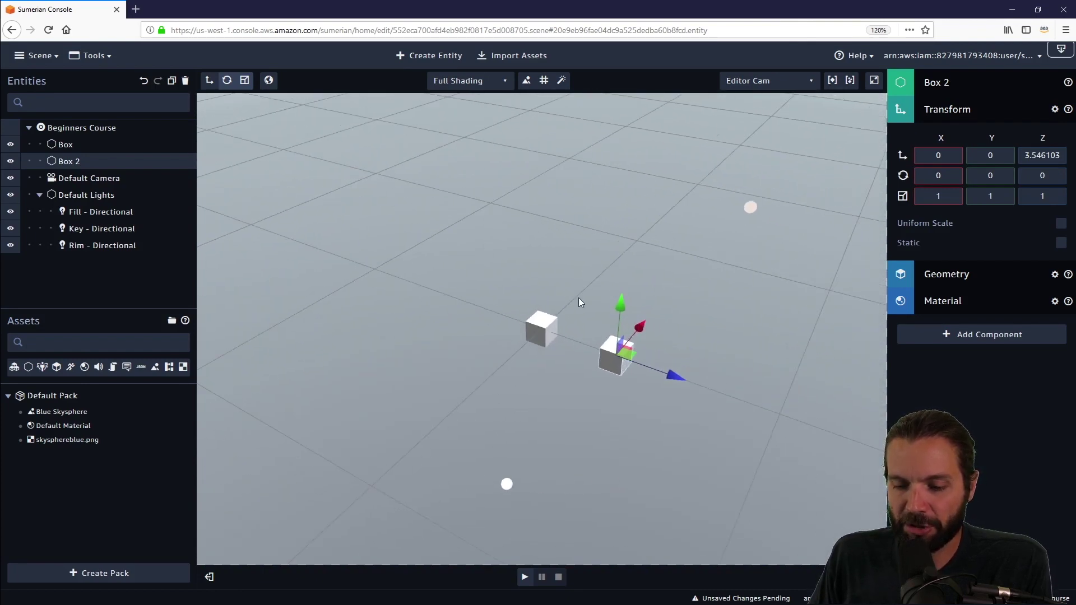
drag(751, 275, 567, 264)
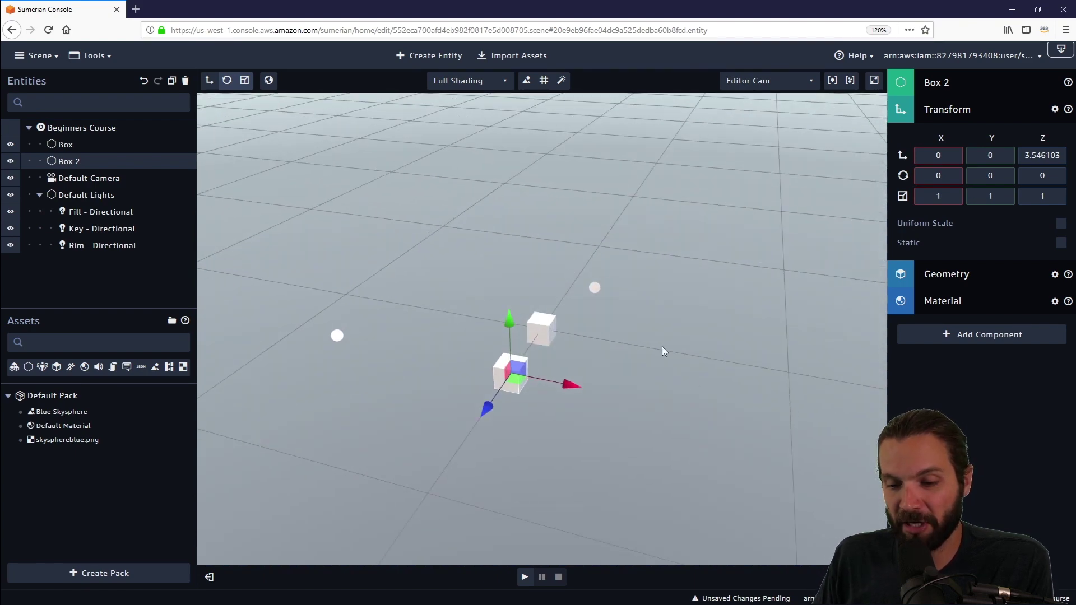
drag(771, 333, 587, 347)
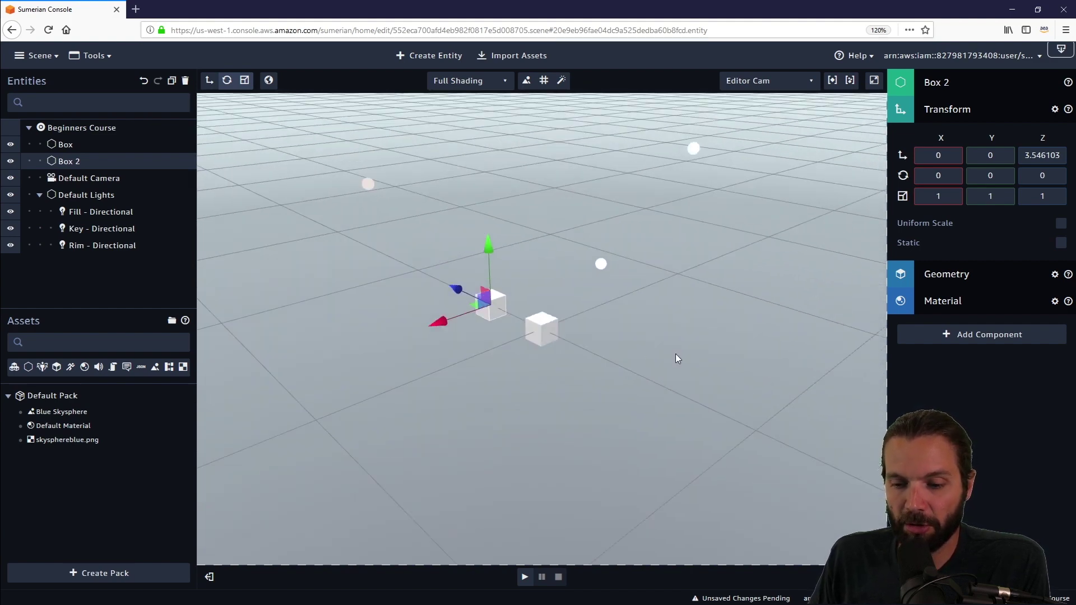
drag(715, 428, 564, 400)
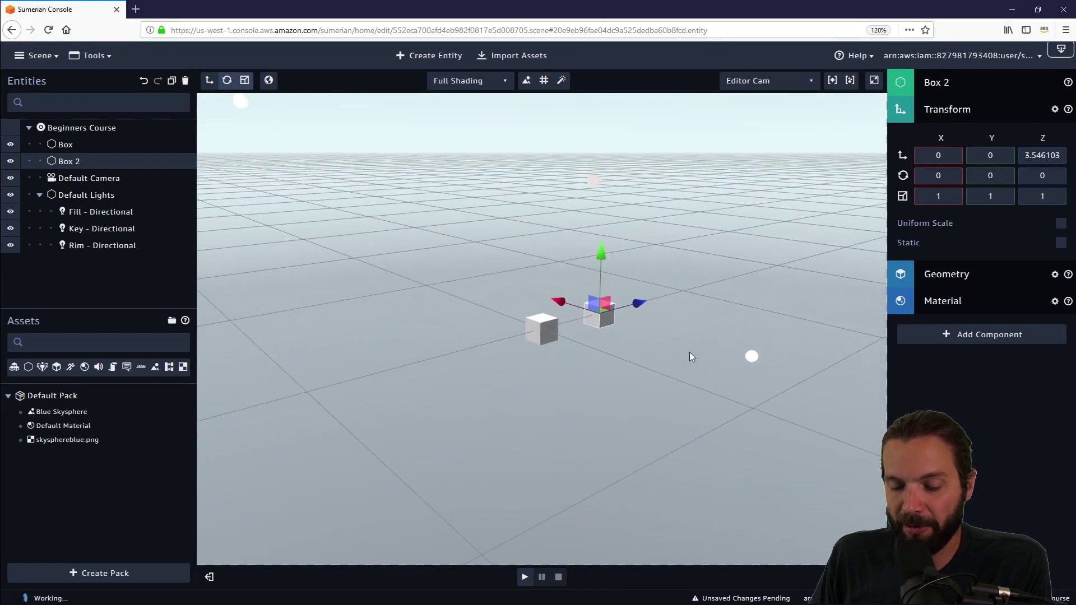
drag(690, 356, 563, 385)
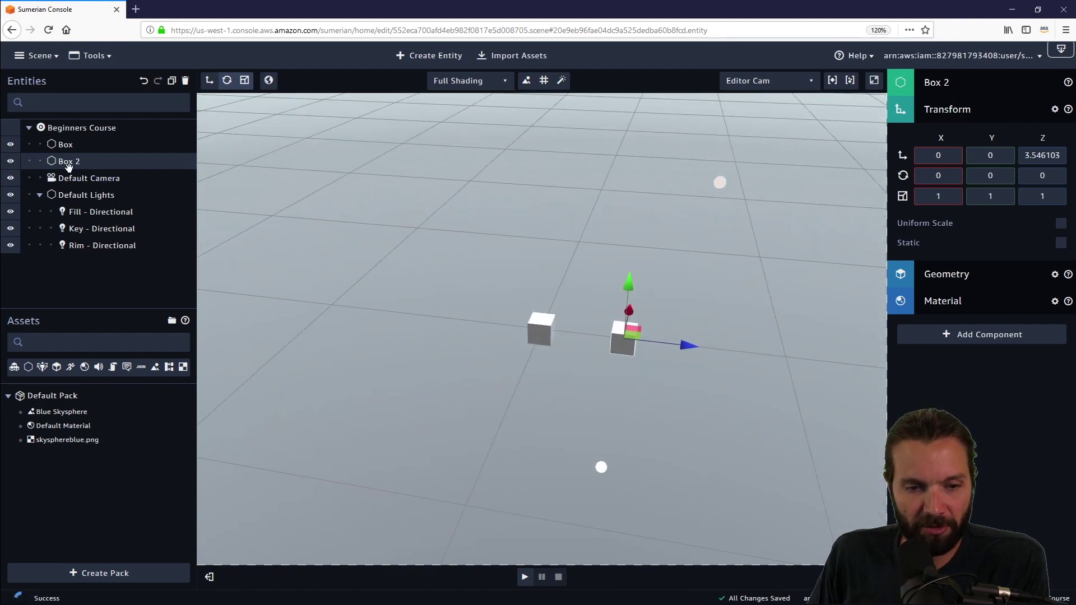
Step: Frame Box 2 and orbit around it from near-horizon to higher views
double_click(67, 161)
scroll(304, 334, down, 5)
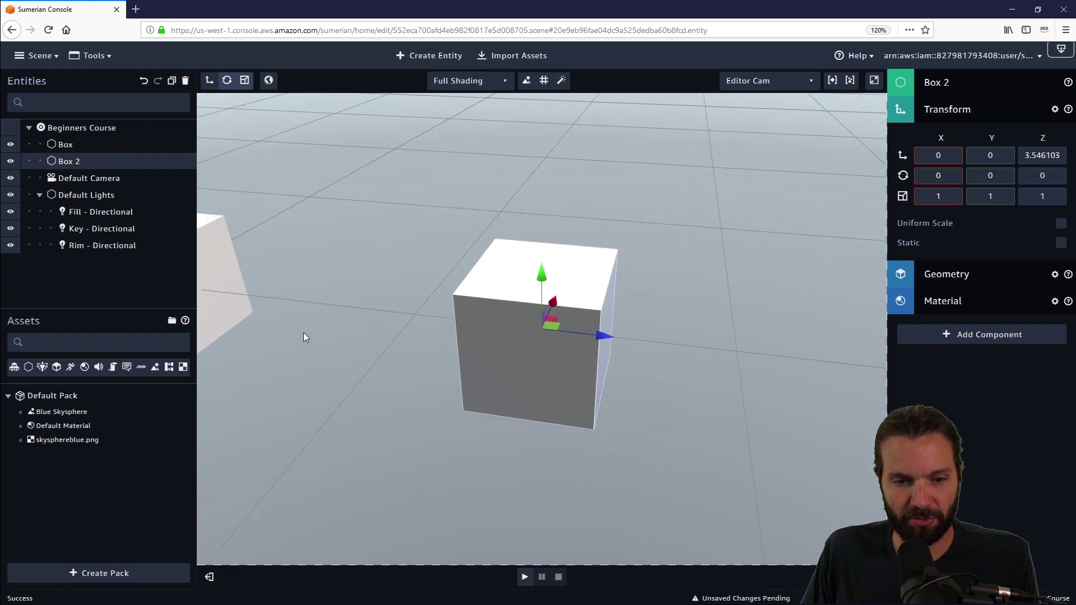
scroll(595, 335, down, 5)
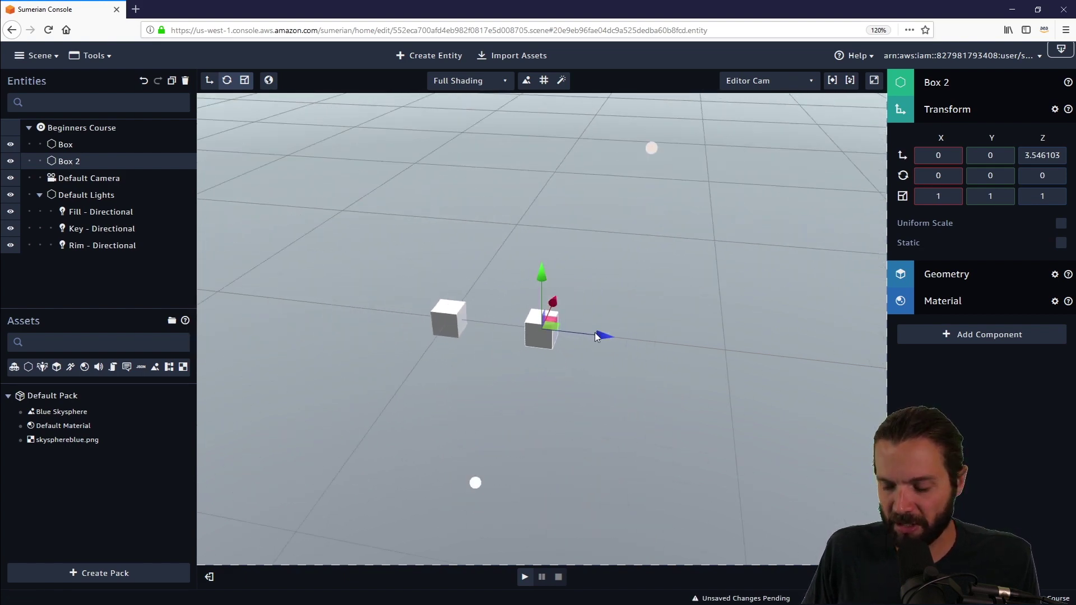
drag(735, 351, 485, 351)
drag(697, 395, 329, 233)
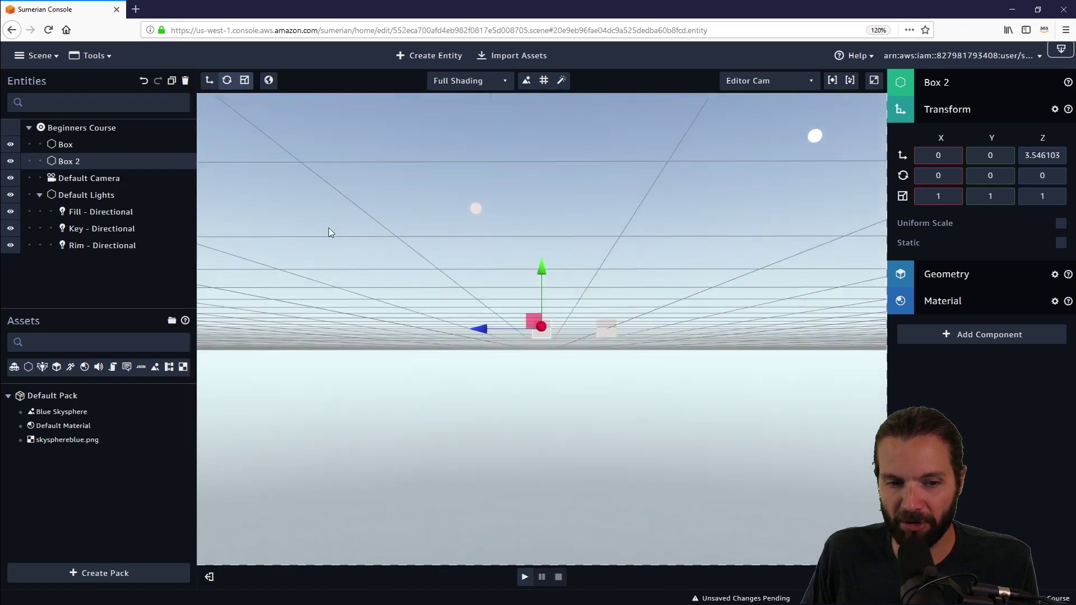
drag(691, 298, 565, 348)
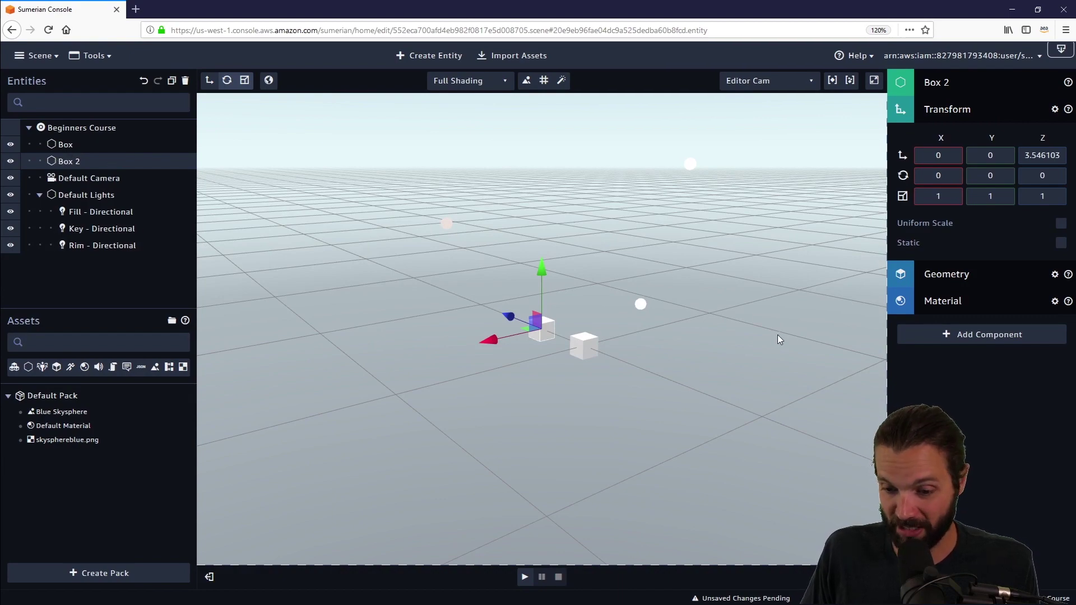
drag(778, 336, 597, 336)
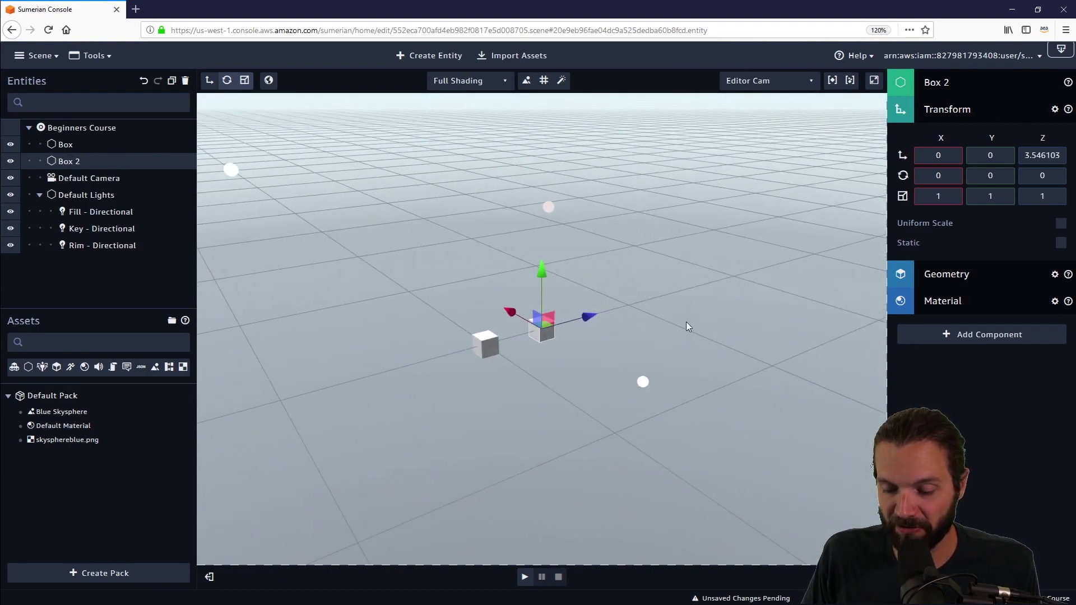
drag(687, 326, 645, 335)
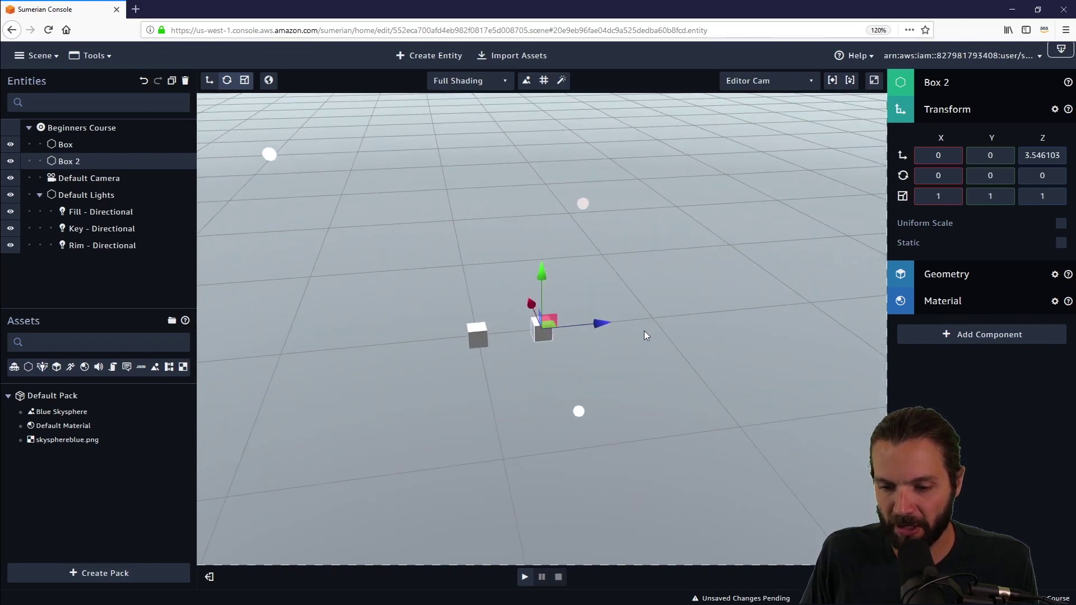
click(646, 384)
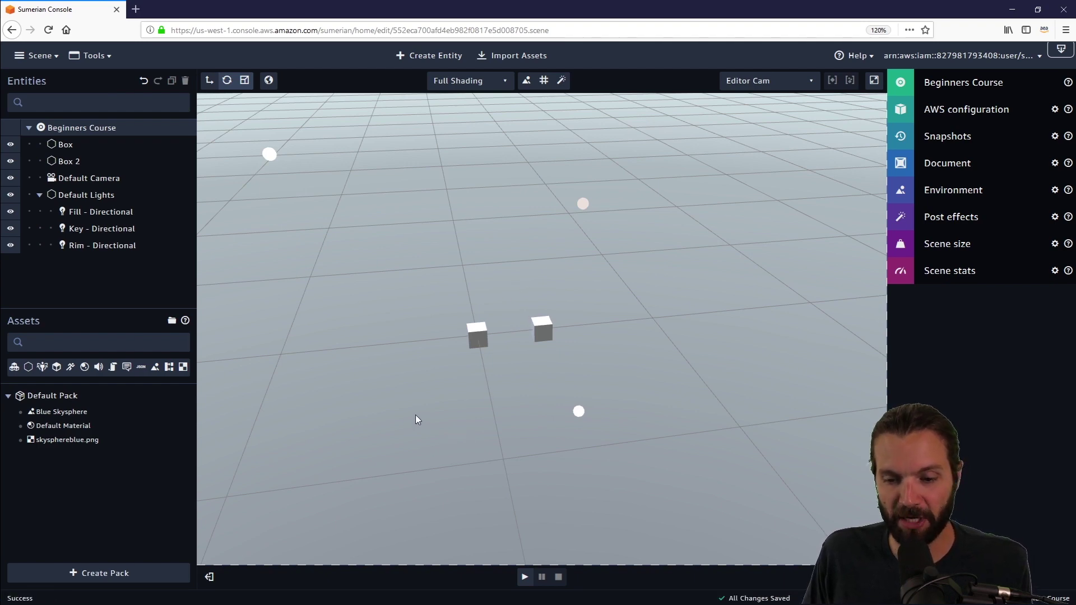
middle_drag(419, 411, 696, 329)
drag(751, 355, 385, 325)
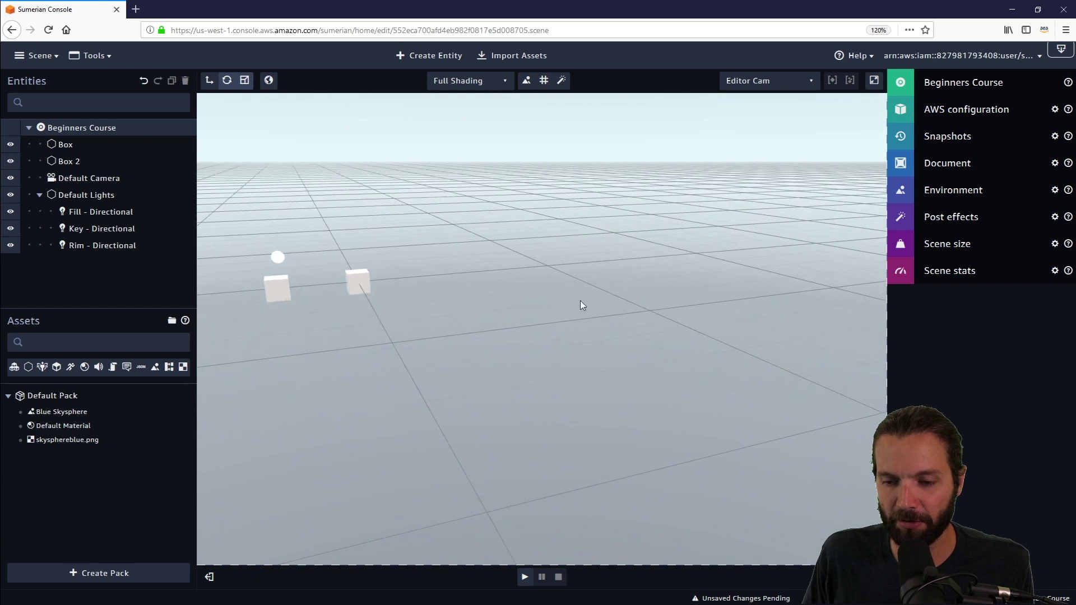
drag(629, 285, 524, 298)
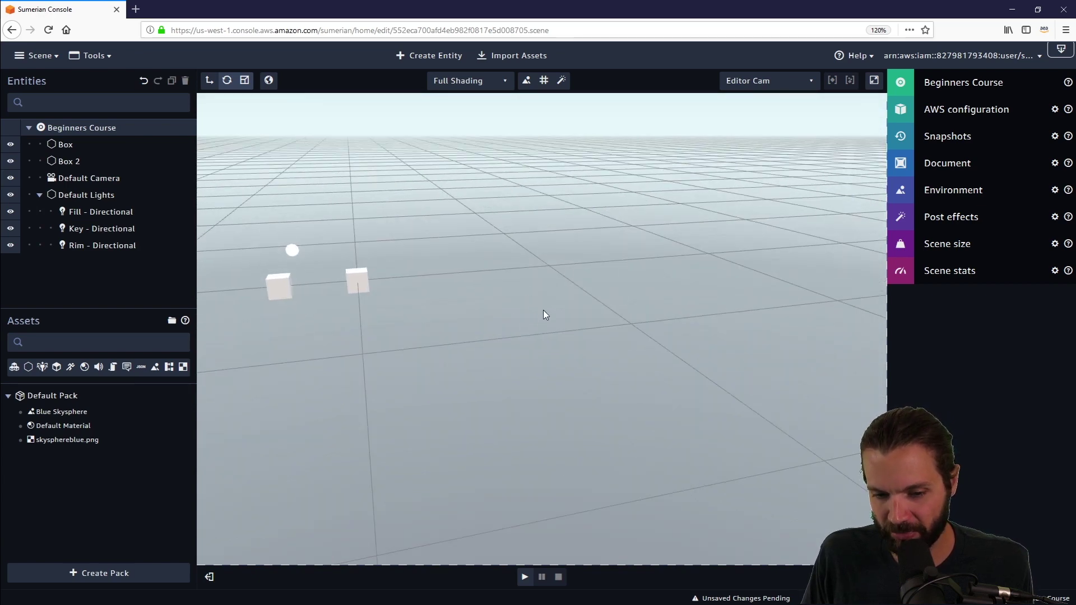
drag(734, 334, 422, 309)
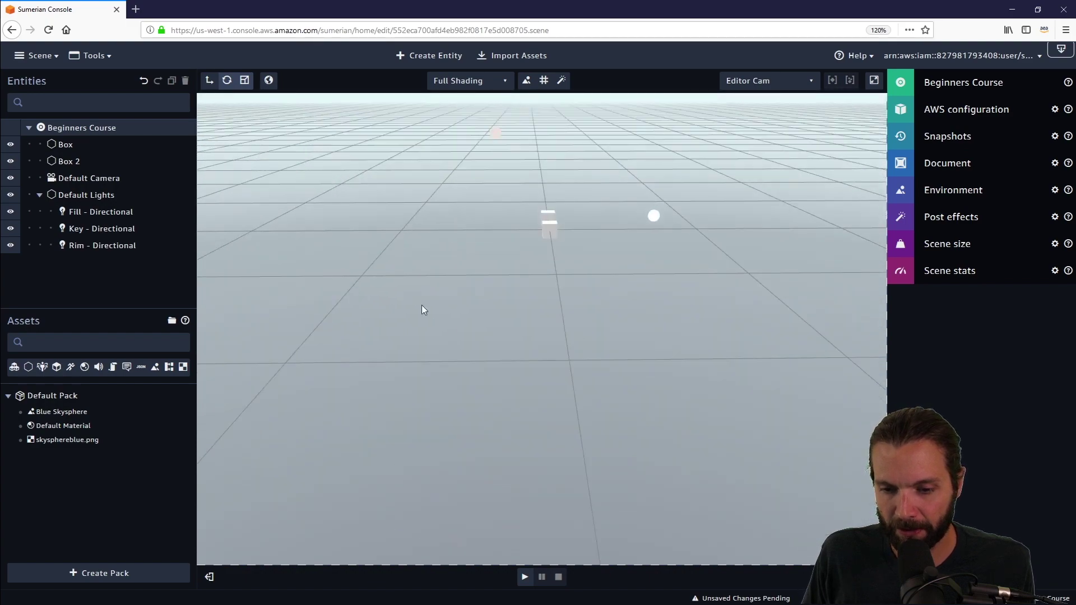
click(69, 163)
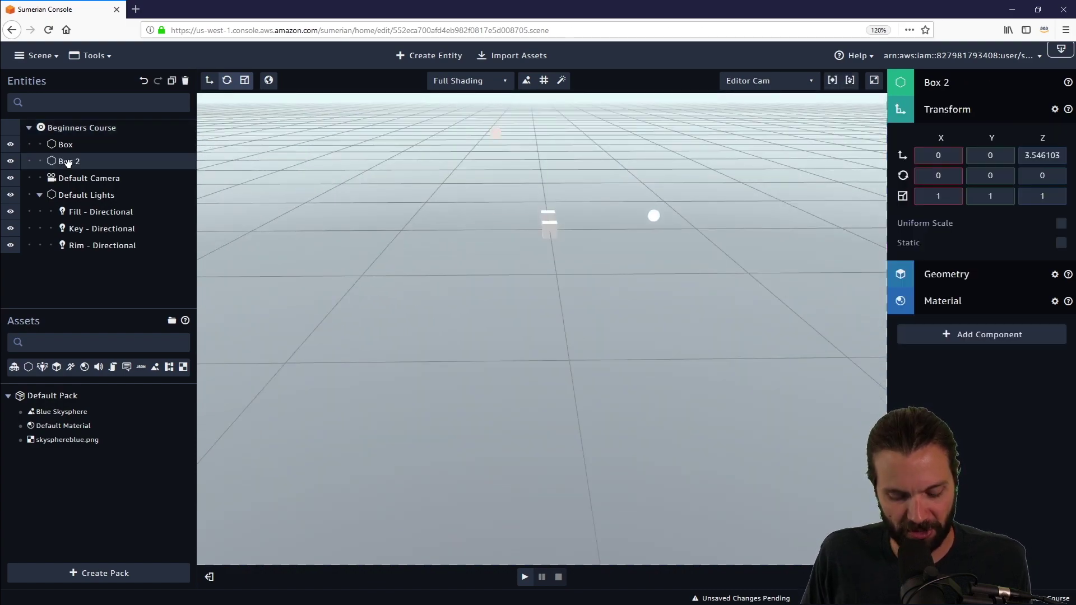
key(f)
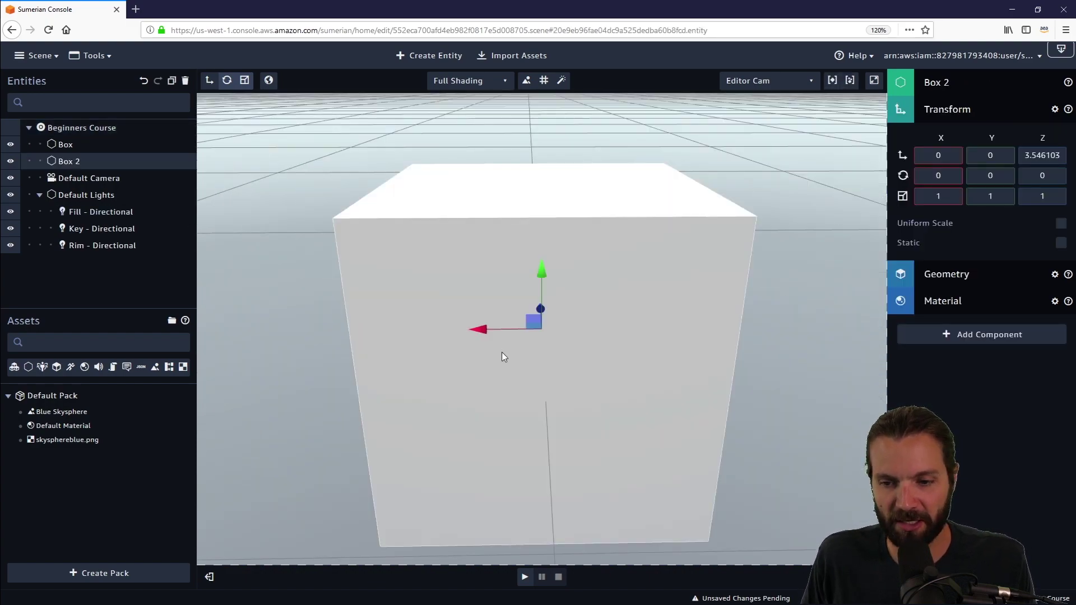
scroll(493, 351, down, 5)
drag(694, 353, 628, 364)
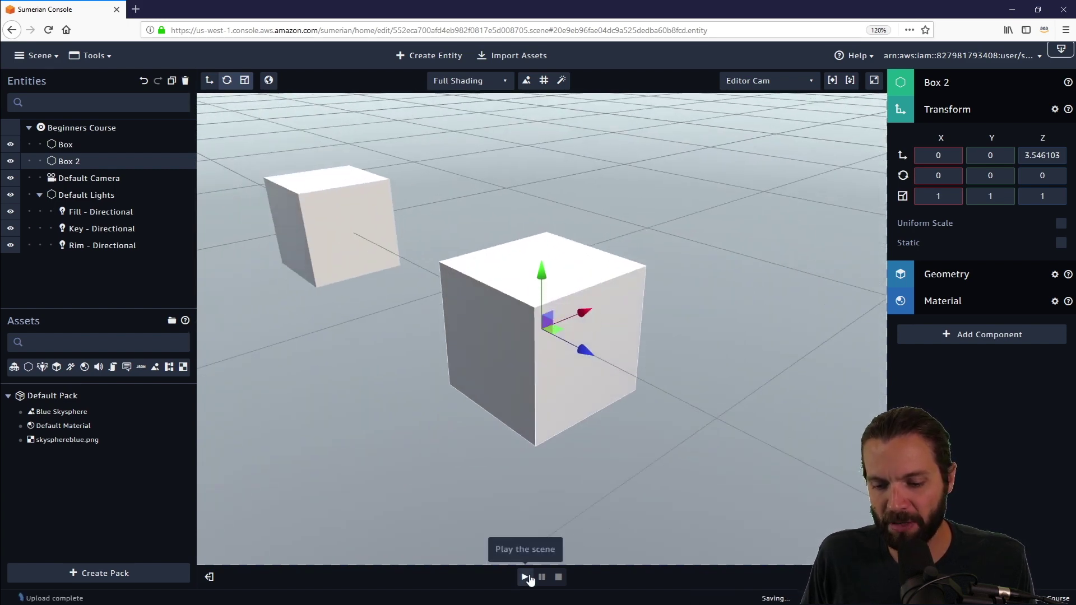
Step: Play the scene and look around, tilting the camera to look up at the box
click(523, 577)
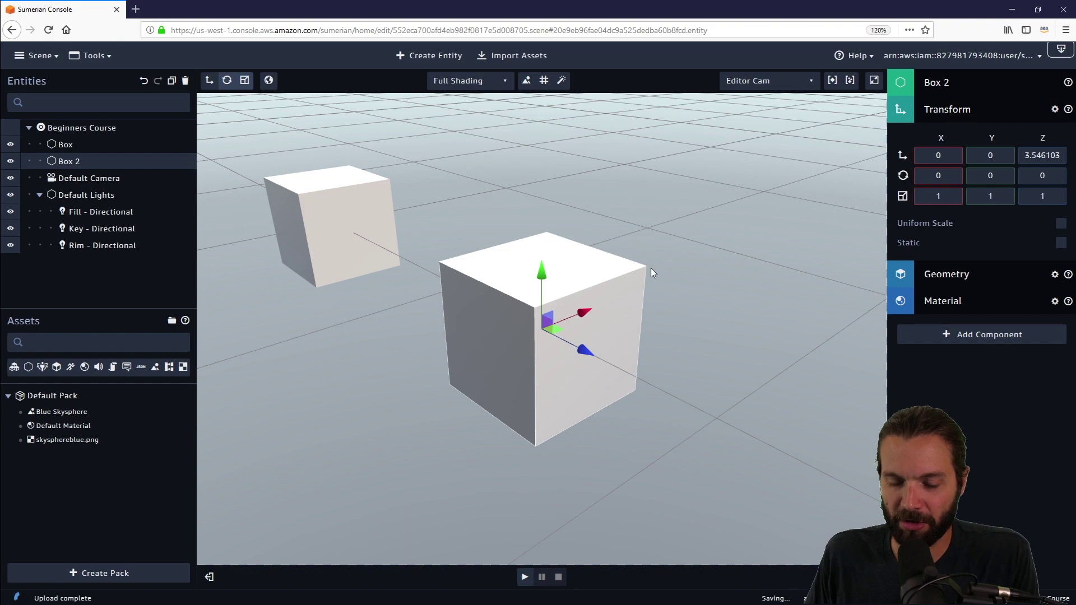
drag(732, 308, 550, 278)
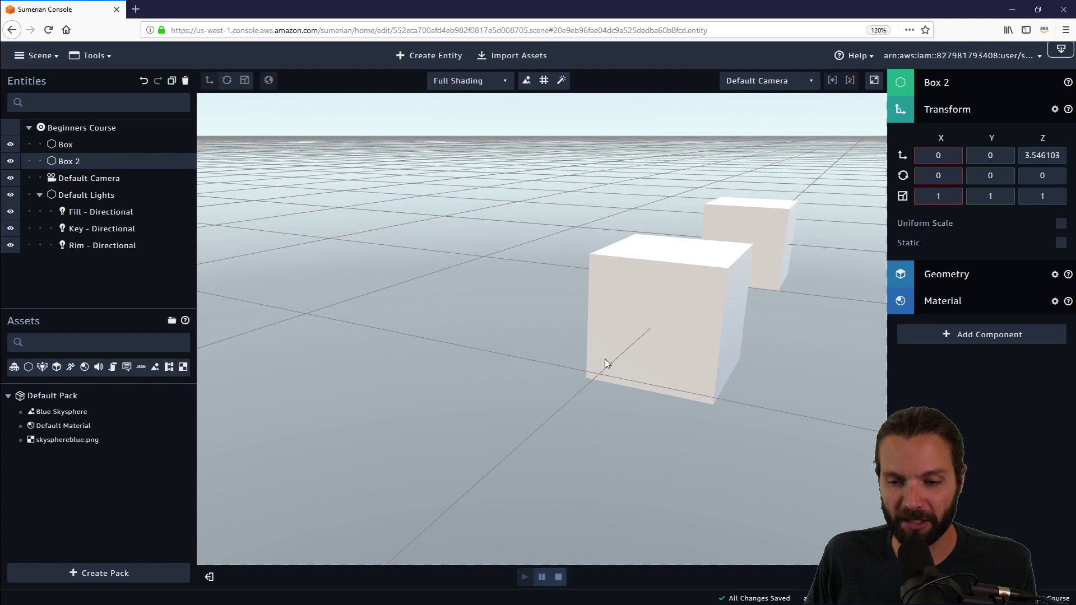
drag(588, 379, 561, 594)
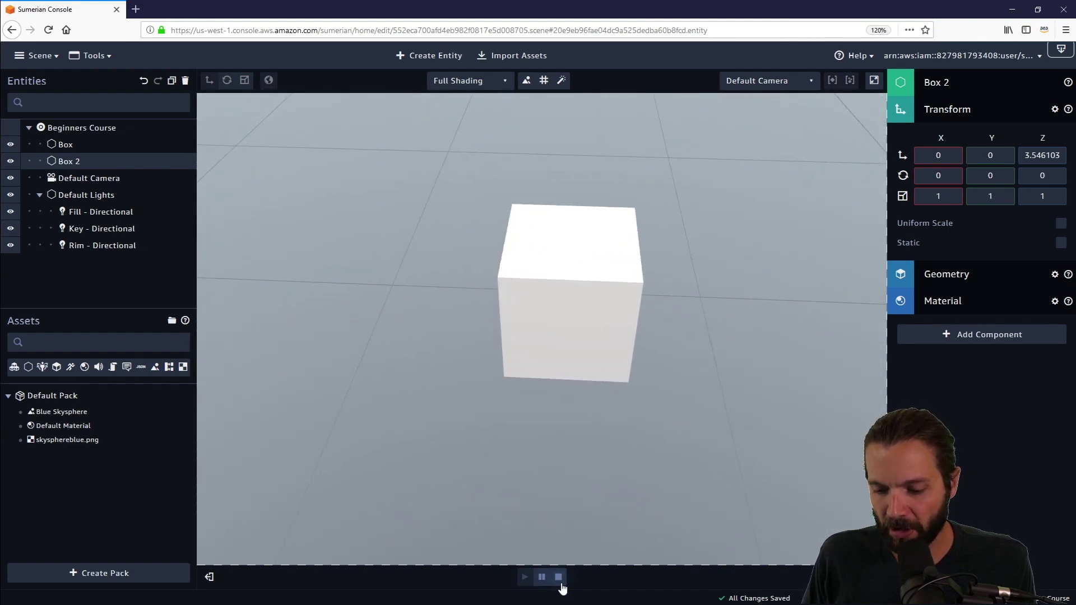
Step: Stop play mode to return to the Editor Cam view with Box 2 beside Box
click(559, 579)
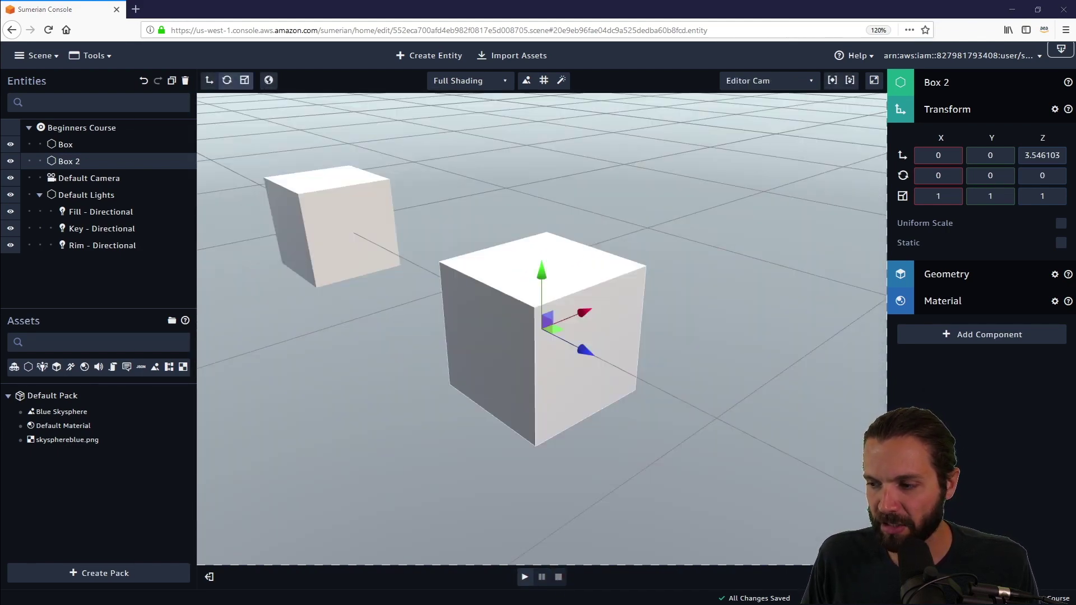